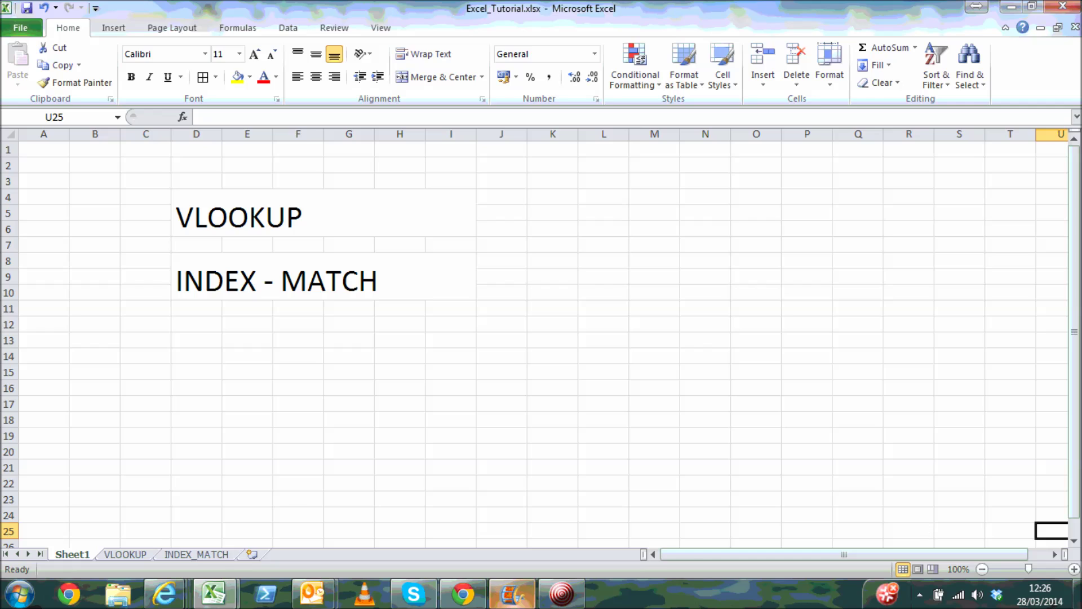
# Go to the VLOOKUP sheet with the salesman master and January sales tables.
pyautogui.click(554, 592)
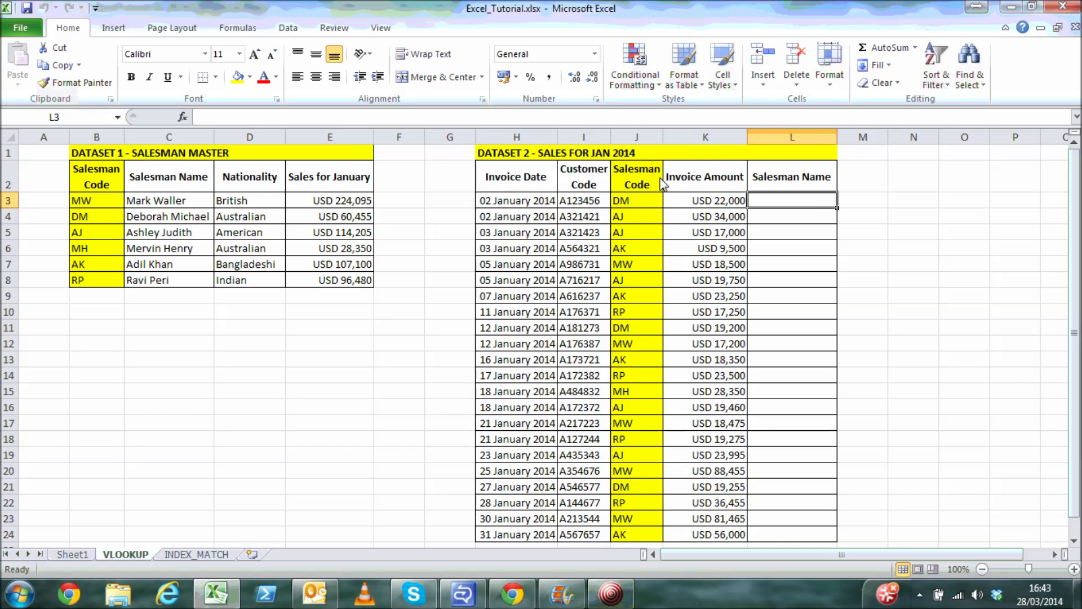
# Enter =VLOOKUP(J3,$B$2:$E$8,2,FALSE) in L3 to look up the salesman name.
pyautogui.write('=V')
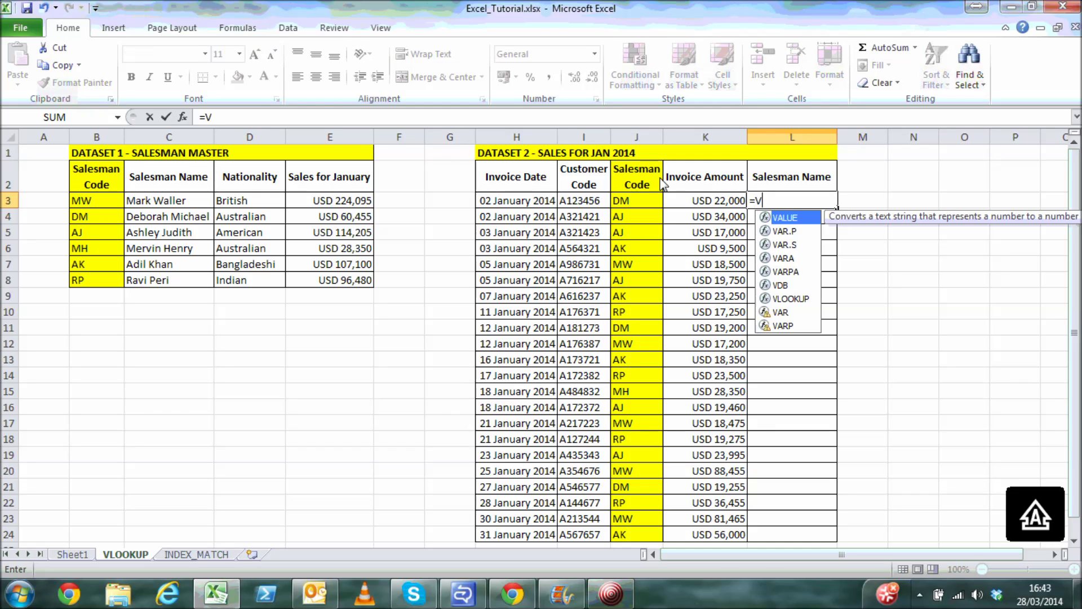
pyautogui.write('LOOKUP')
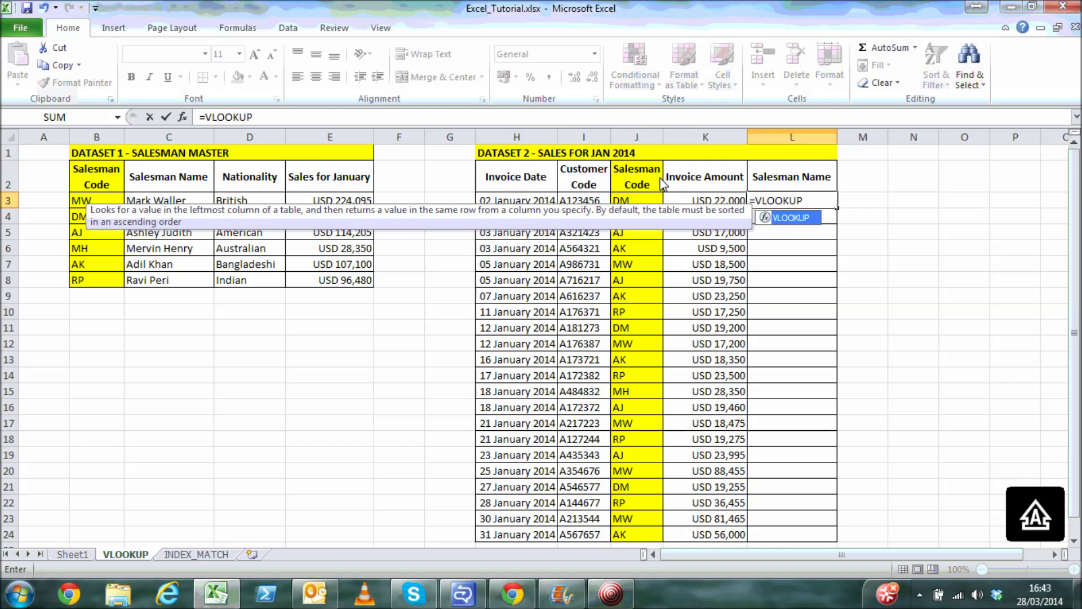
pyautogui.write('(')
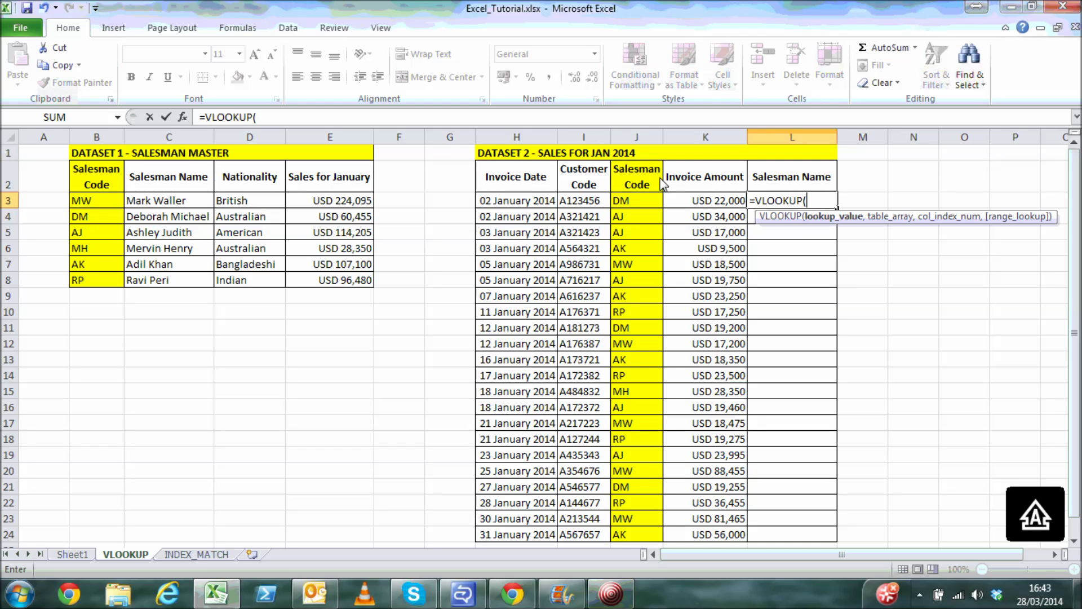
pyautogui.click(641, 203)
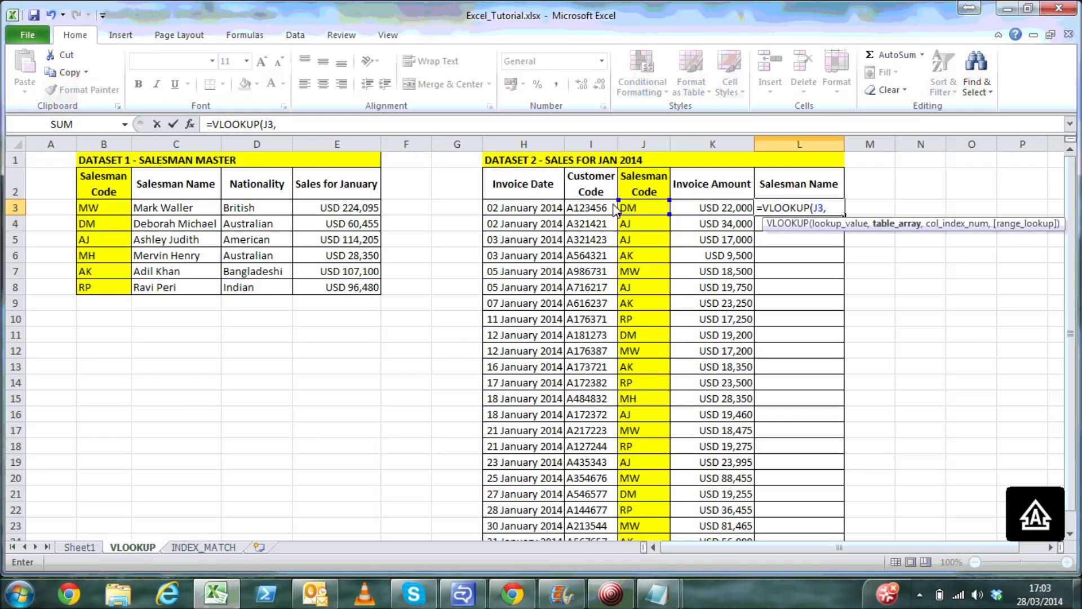
pyautogui.click(105, 187)
pyautogui.moveTo(105, 187); pyautogui.dragTo(339, 290)
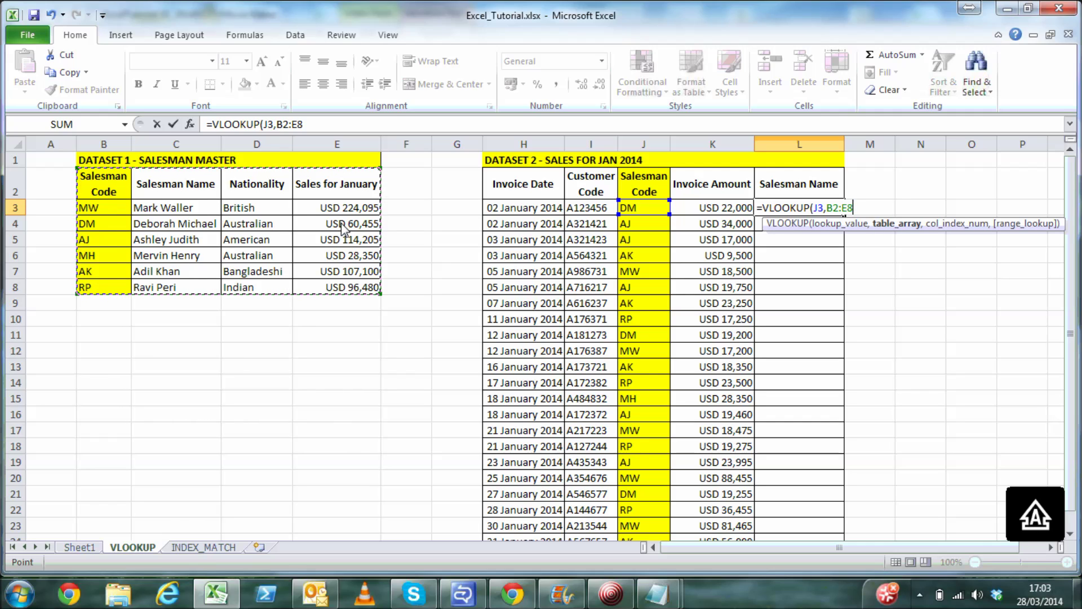
pyautogui.write(',')
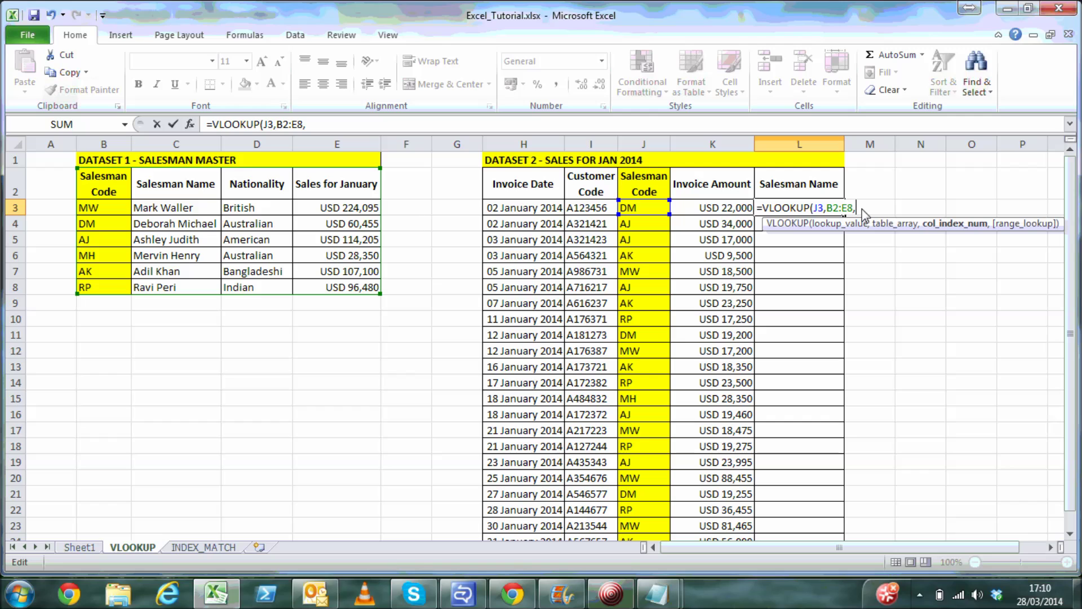
pyautogui.write('2,')
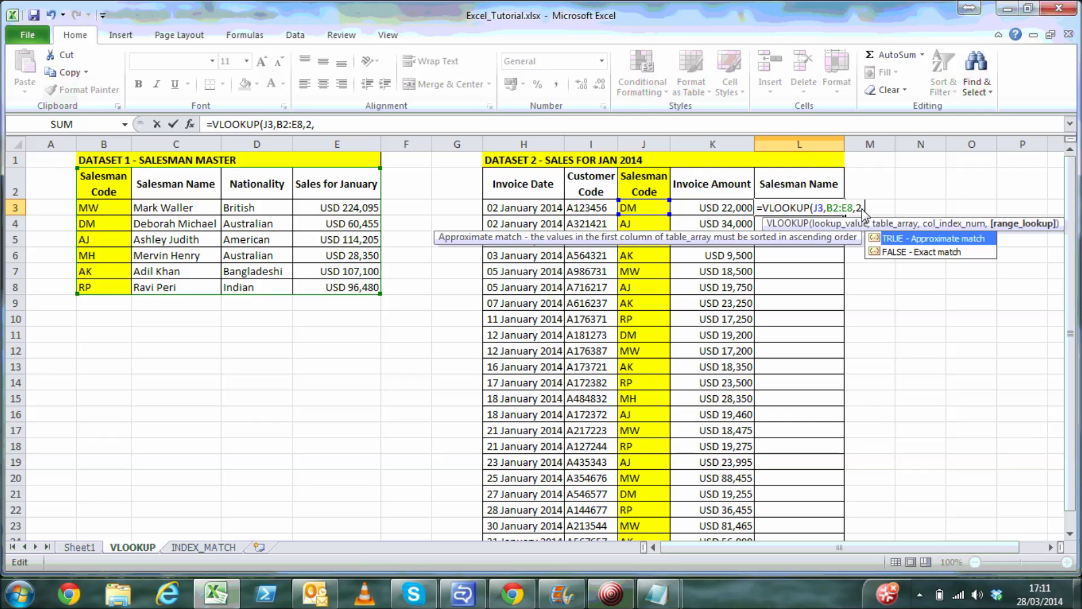
pyautogui.doubleClick(898, 254)
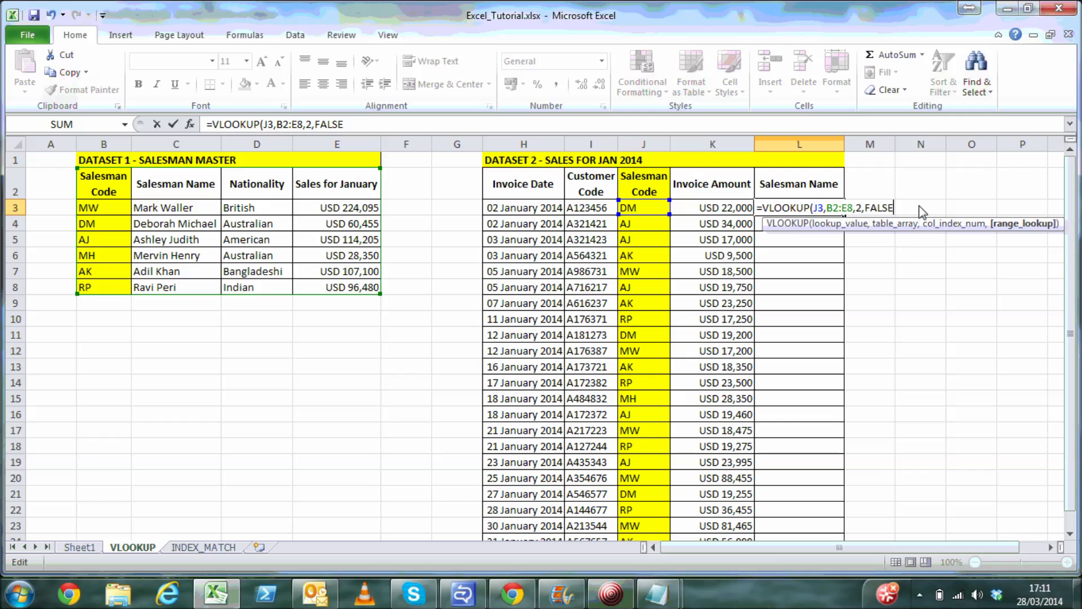
pyautogui.write(')')
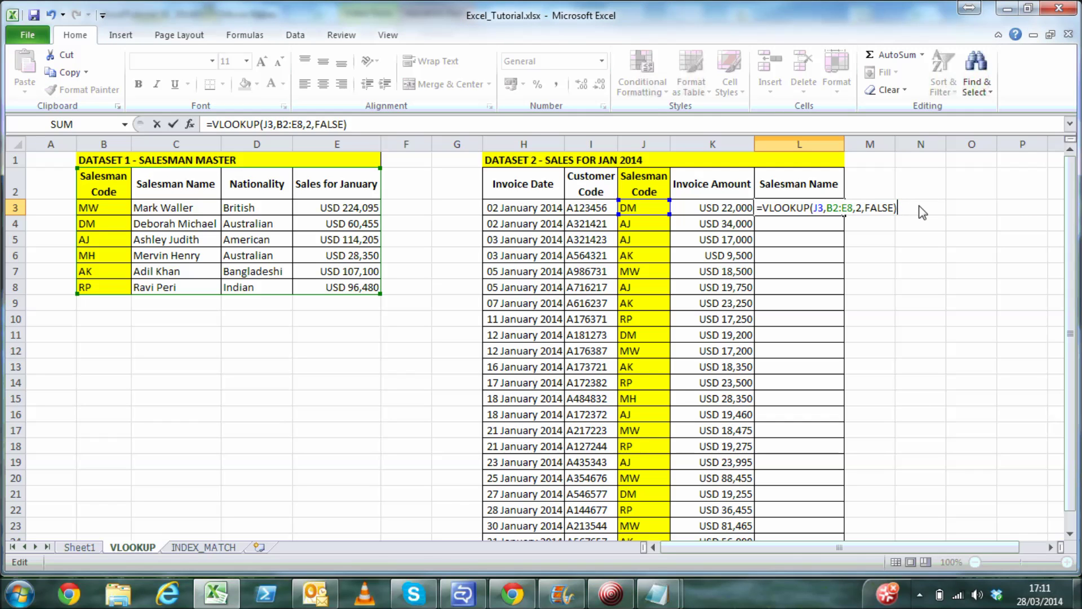
pyautogui.press('Return')
pyautogui.press('Up')
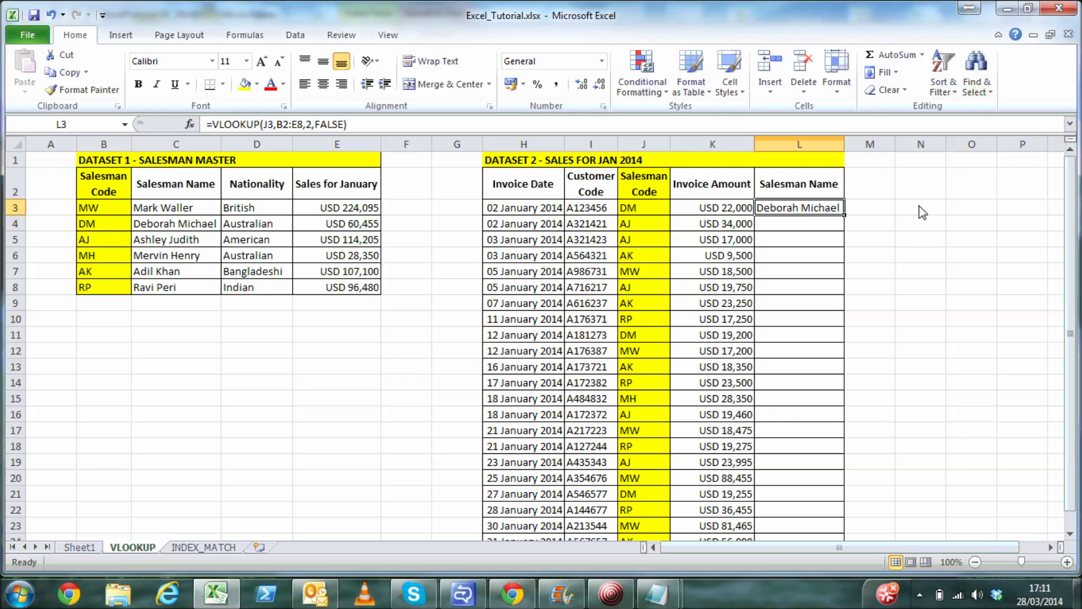
# Highlight L3 and its matching master-table name yellow, then fill the formula down to L24.
pyautogui.click(244, 84)
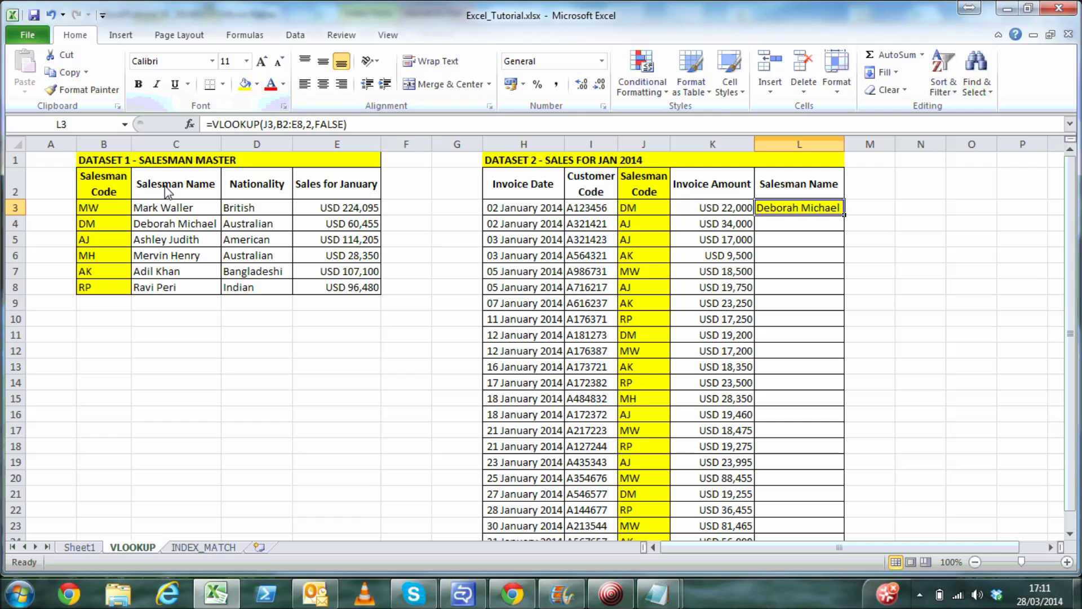
pyautogui.click(156, 227)
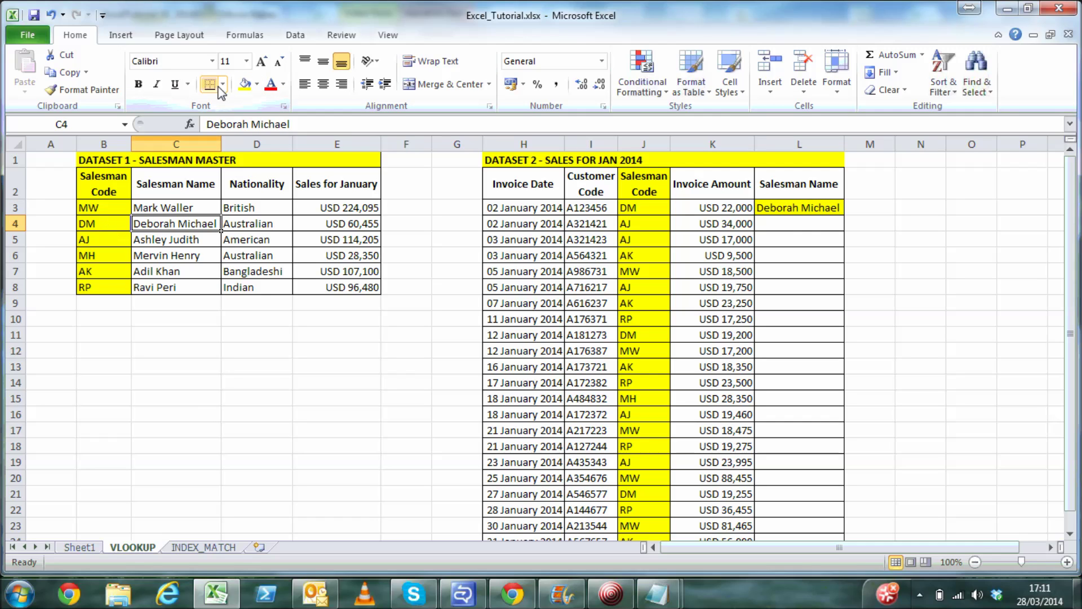
pyautogui.click(238, 85)
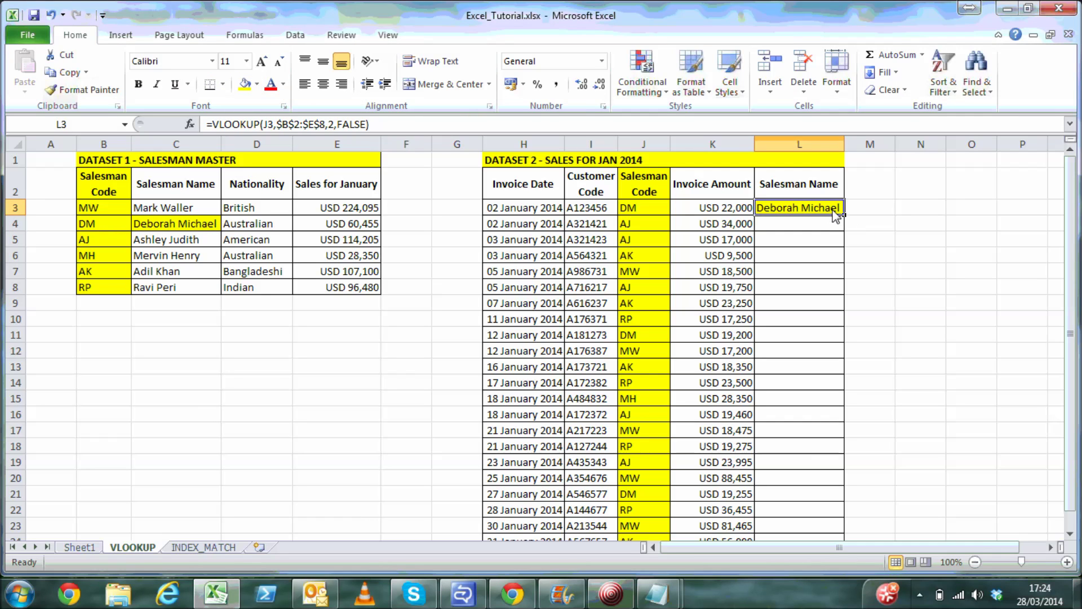
pyautogui.moveTo(845, 215); pyautogui.dragTo(844, 501)
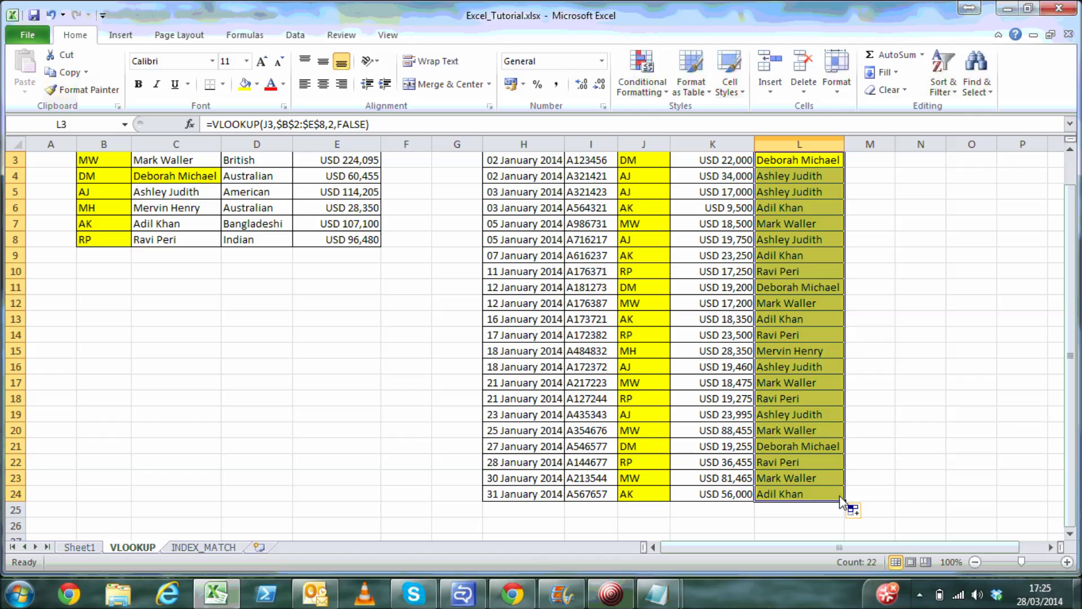
pyautogui.moveTo(1069, 360); pyautogui.dragTo(1070, 316)
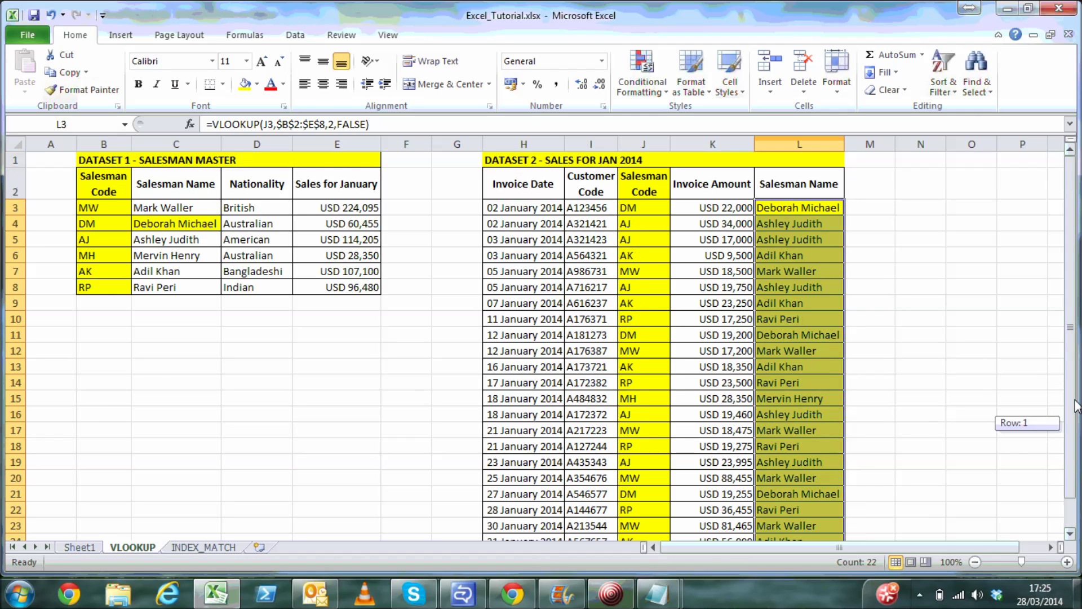
pyautogui.click(156, 369)
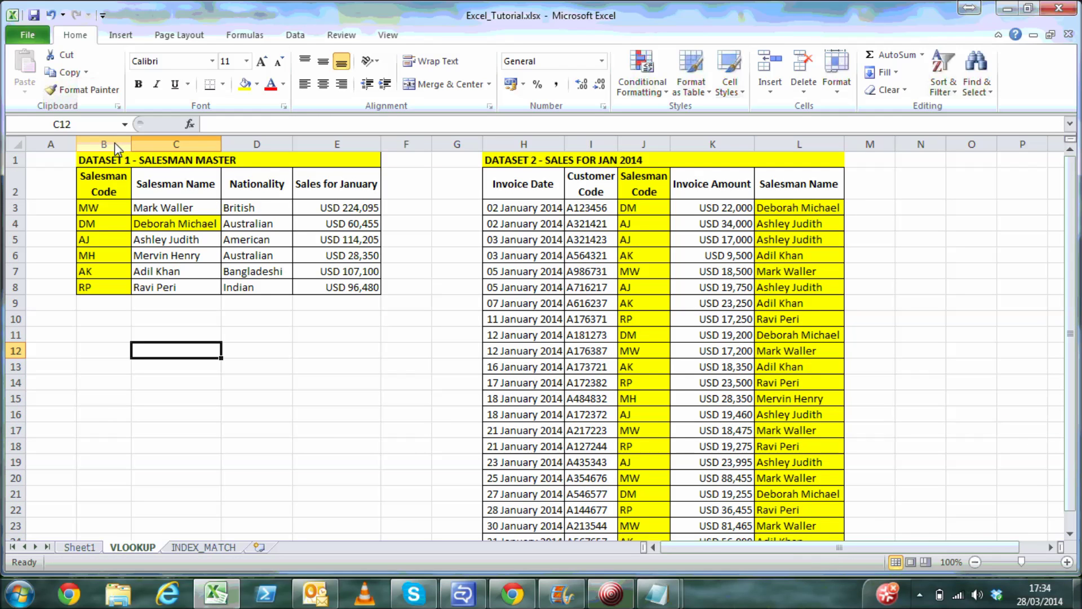
# Move the Salesman Code column after Salesman Name and inspect L3's resulting #N/A lookup.
pyautogui.click(113, 143)
pyautogui.rightClick(114, 144)
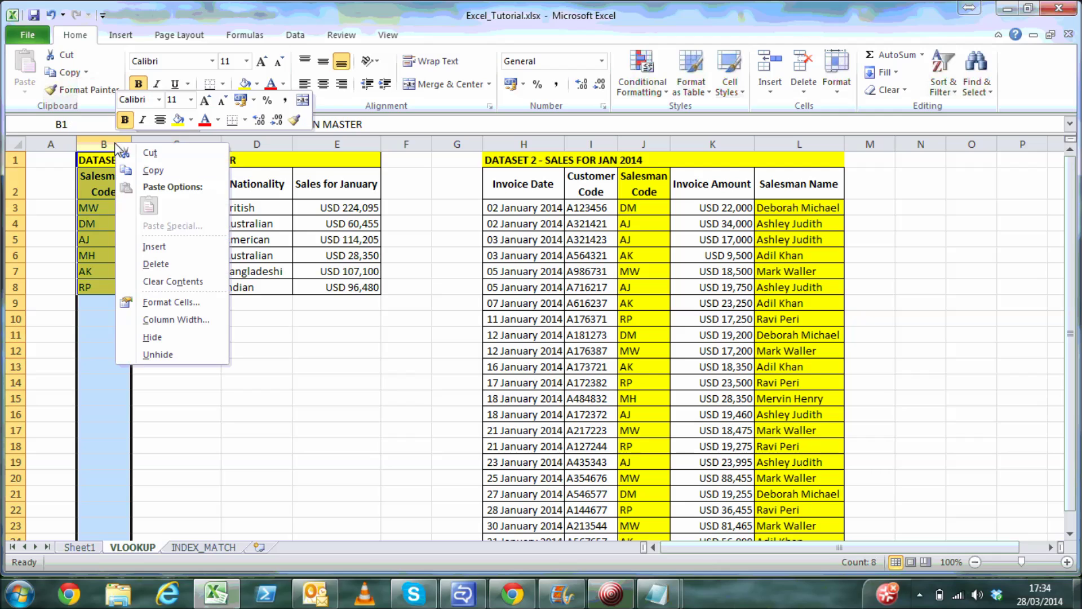
pyautogui.click(150, 154)
pyautogui.click(242, 145)
pyautogui.rightClick(243, 145)
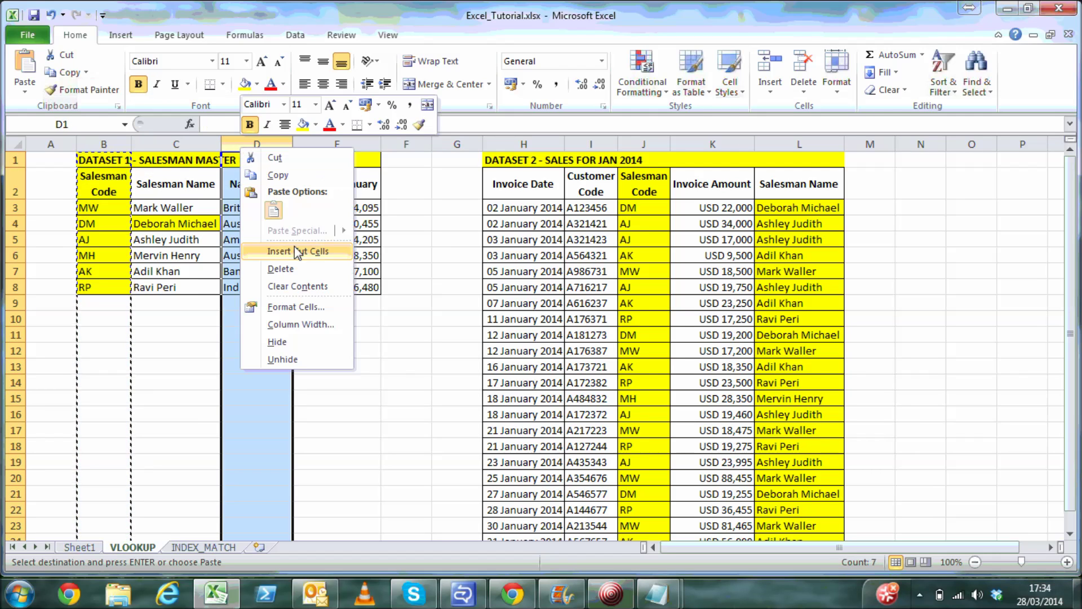
pyautogui.click(293, 252)
pyautogui.click(290, 255)
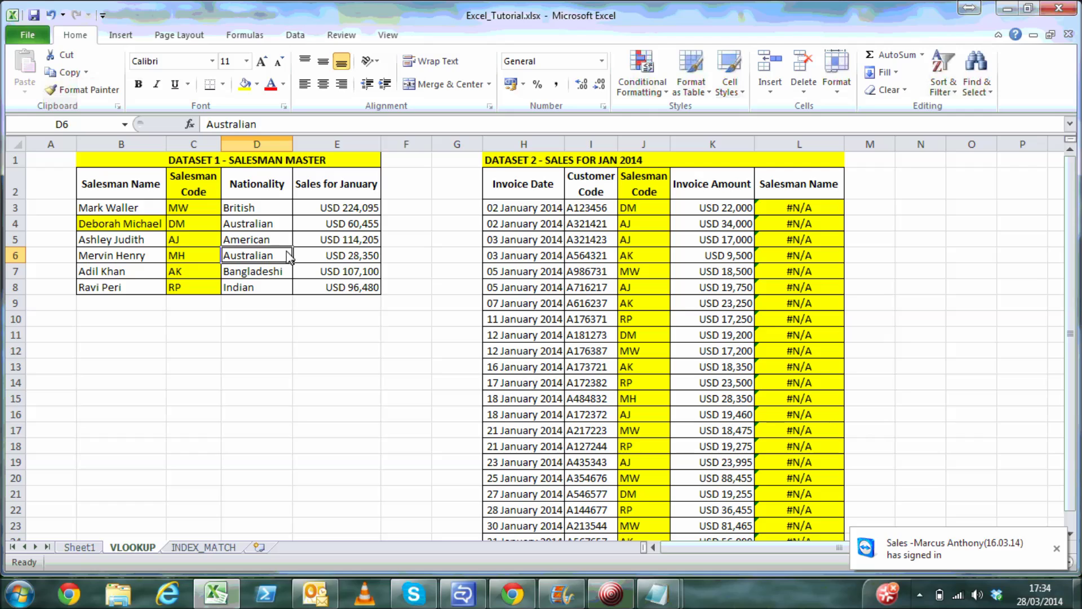
pyautogui.click(791, 209)
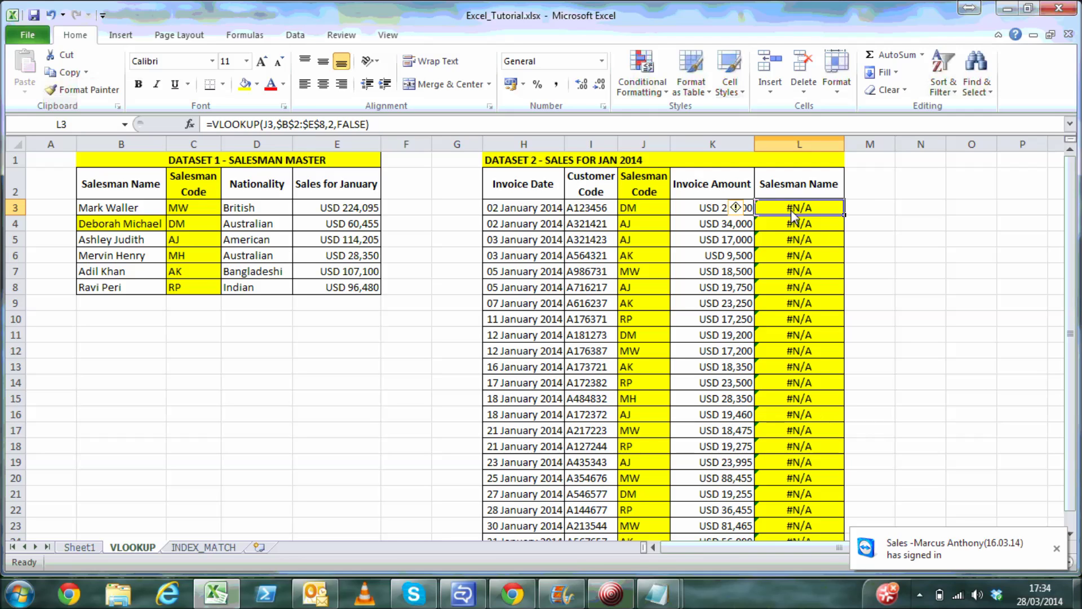
pyautogui.click(403, 122)
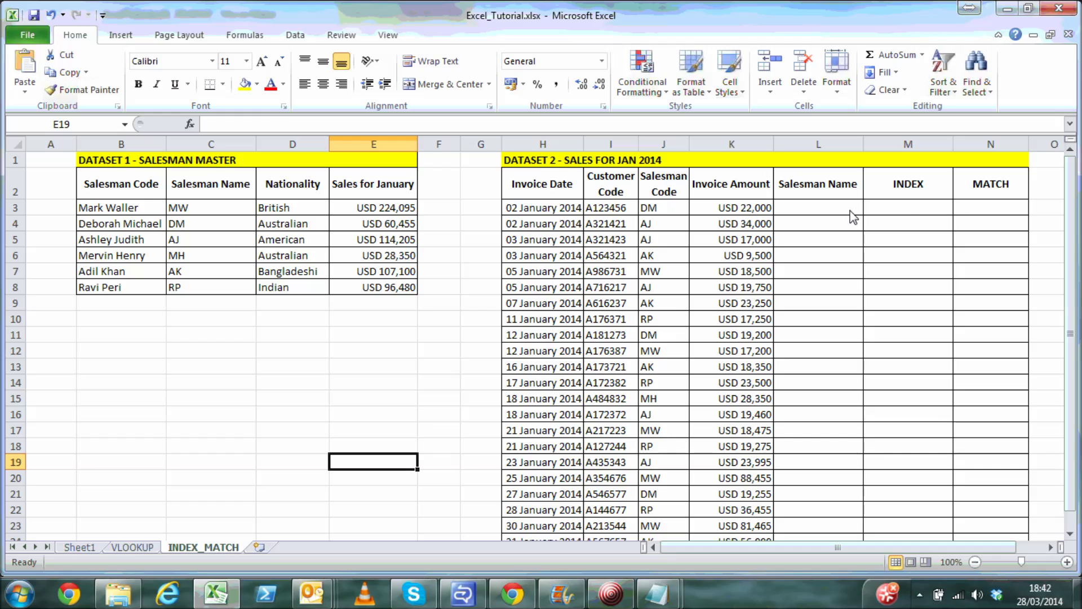
pyautogui.click(907, 213)
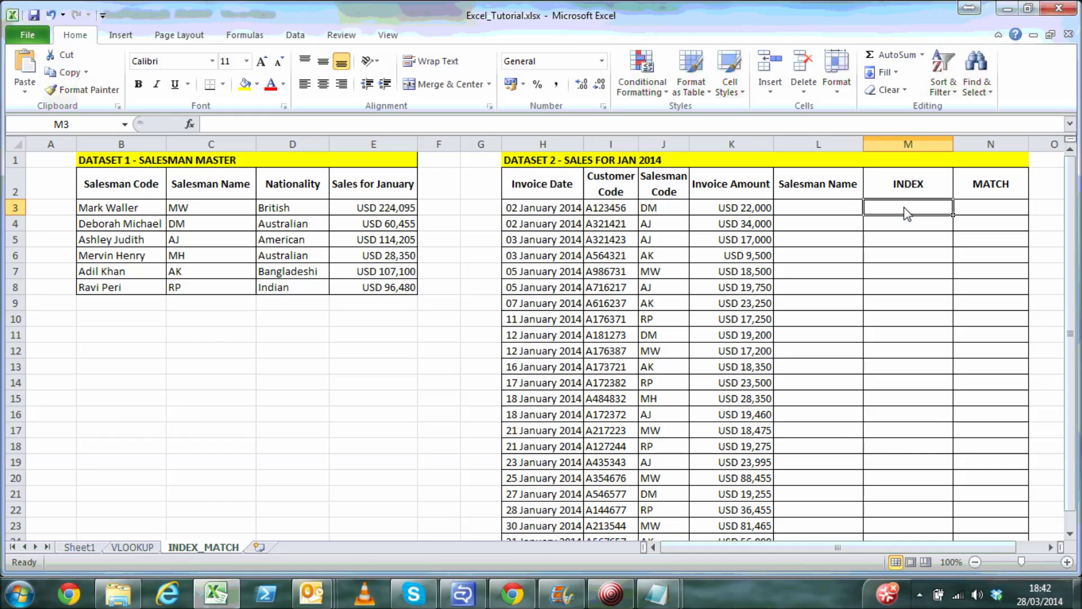
pyautogui.press('capslock')
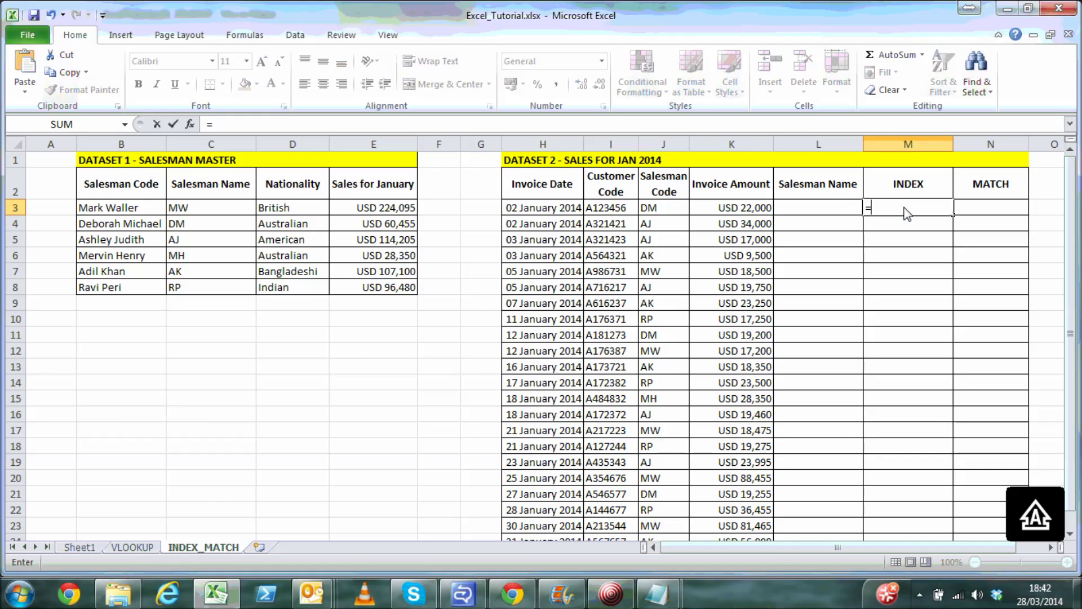
pyautogui.write('INDEX(')
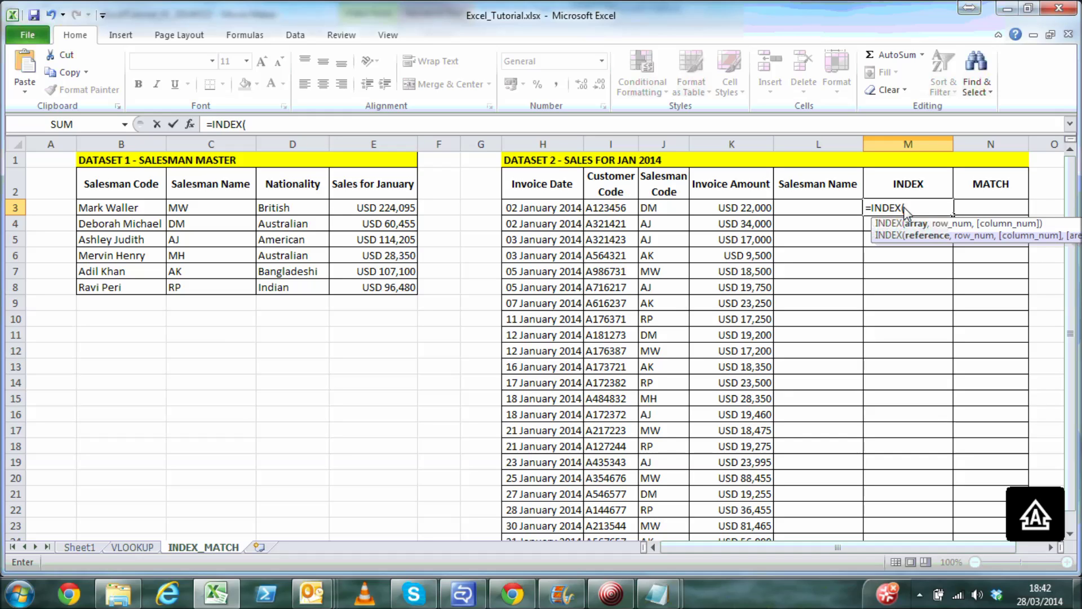
pyautogui.moveTo(138, 189); pyautogui.dragTo(414, 292)
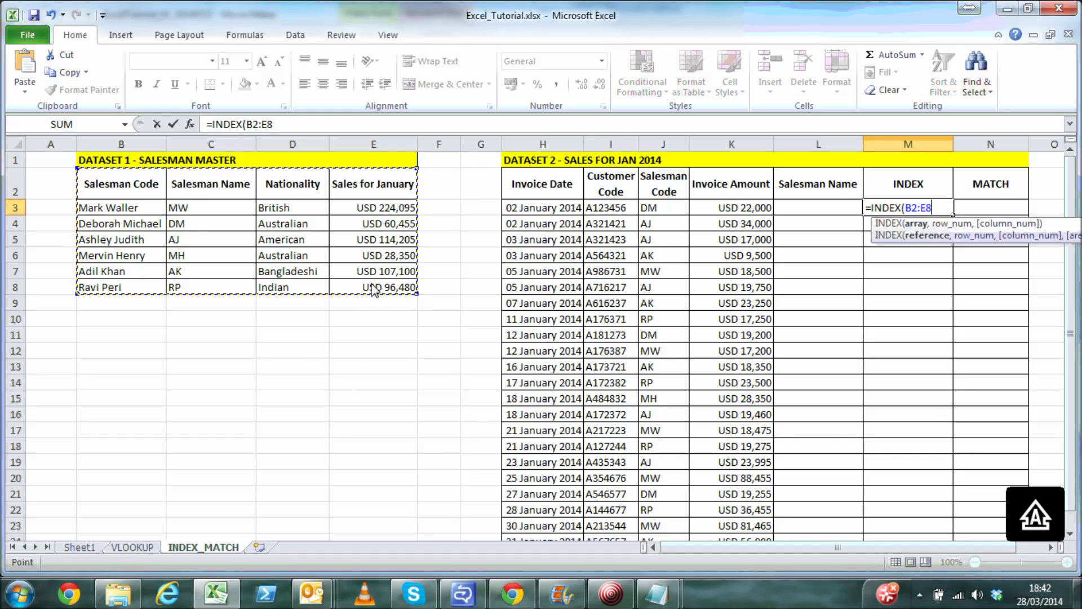
pyautogui.write(',2')
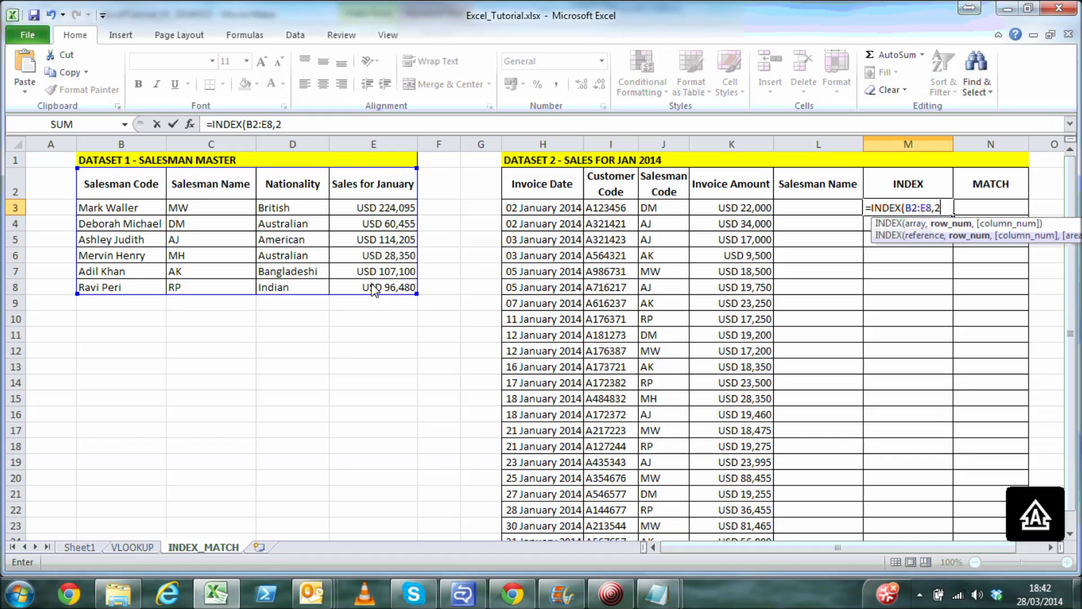
pyautogui.write(',1')
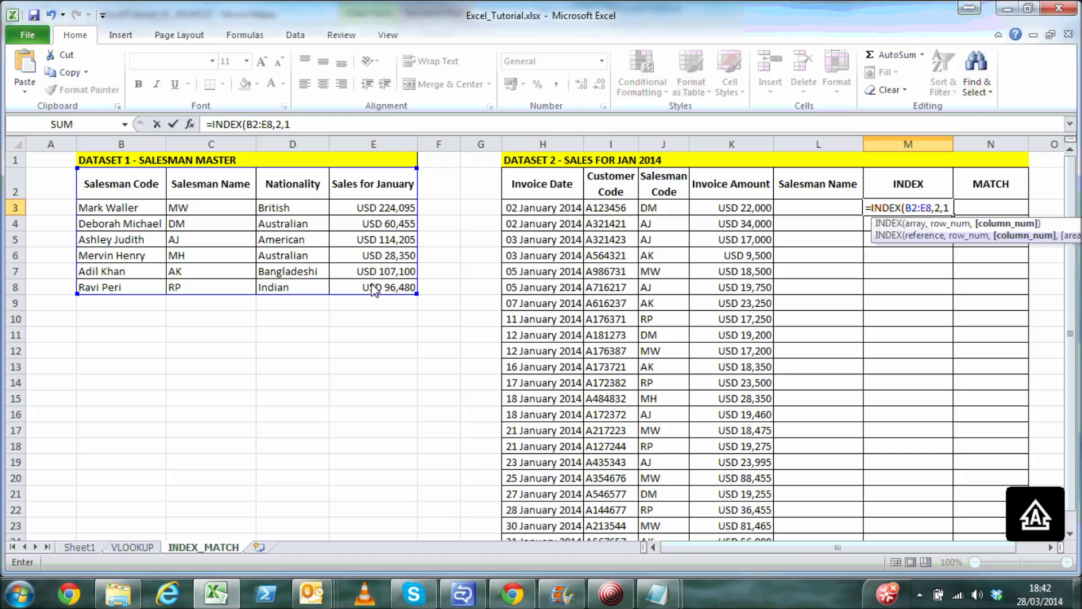
pyautogui.write(')')
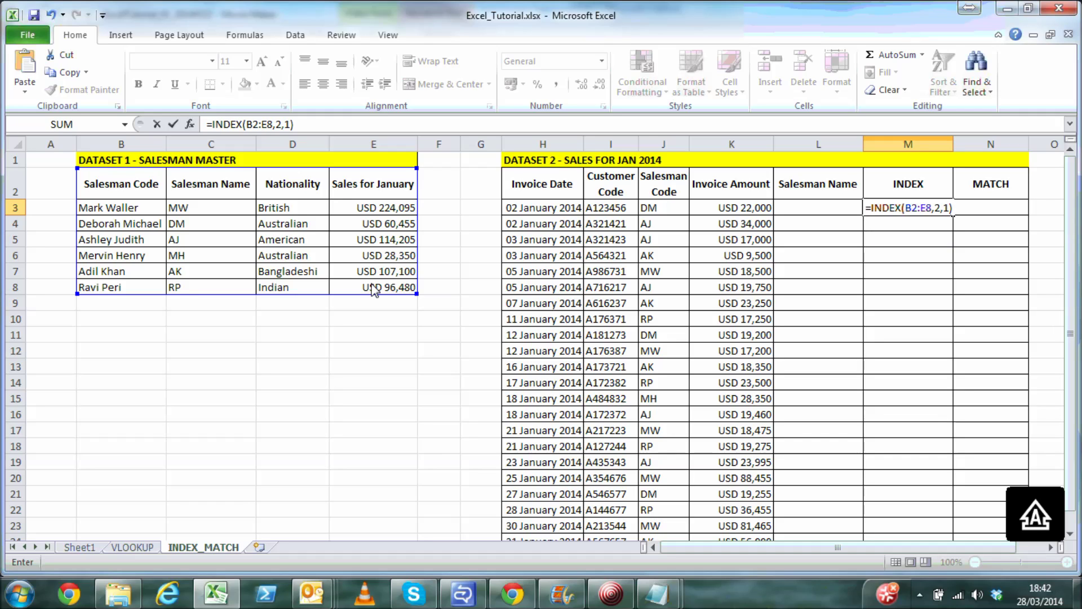
pyautogui.hotkey('ctrl', 'Return')
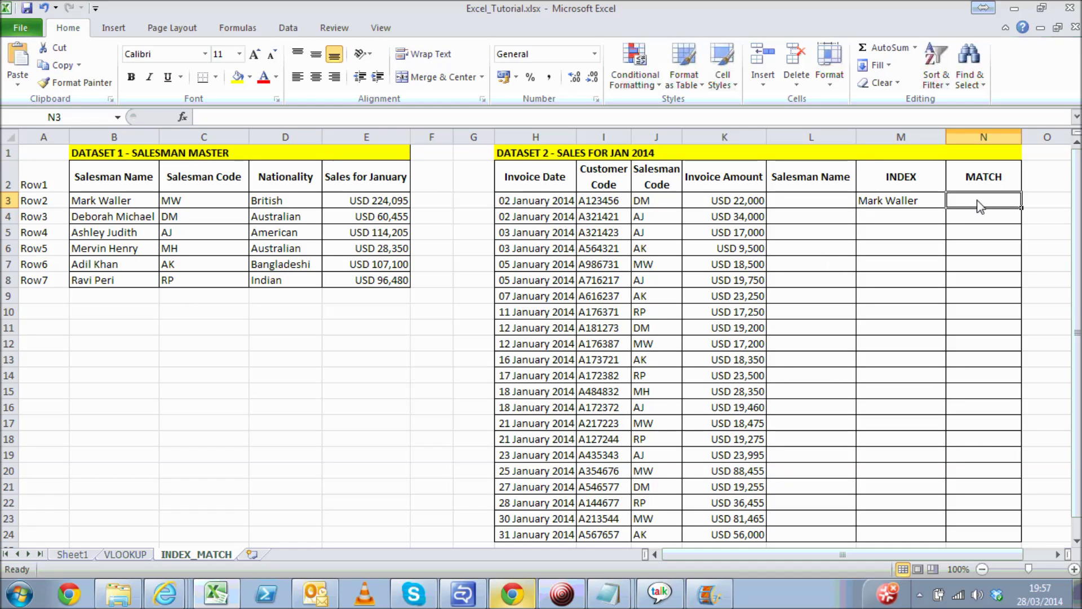
pyautogui.write('=match(')
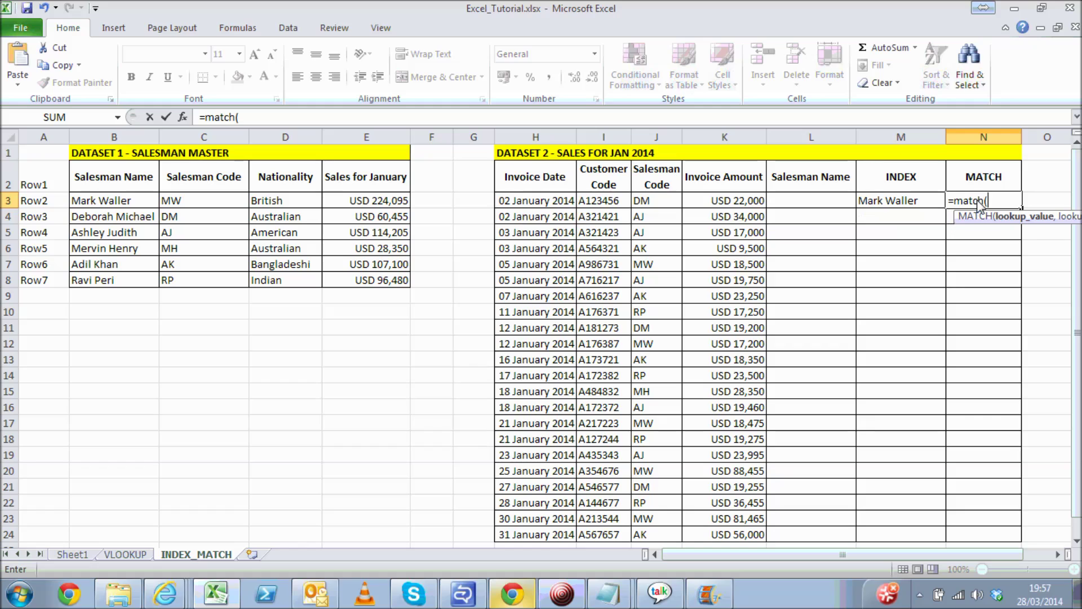
# Complete =MATCH(J3,C2:C8,0) in N3 so it returns 3, the position of code DM.
pyautogui.click(427, 121)
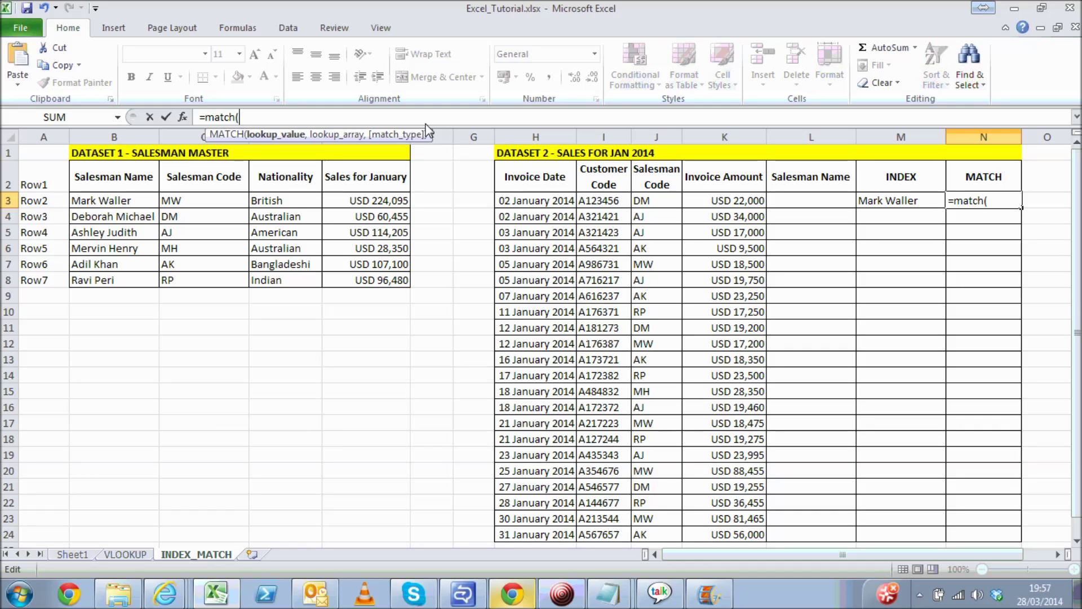
pyautogui.click(663, 200)
pyautogui.write(',')
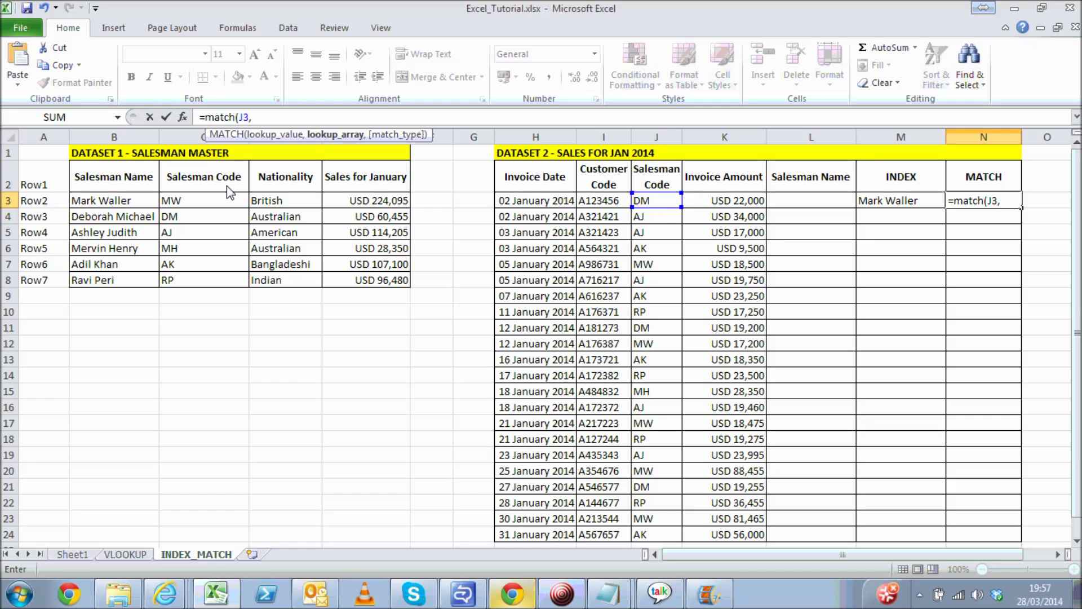
pyautogui.moveTo(230, 192); pyautogui.dragTo(208, 282)
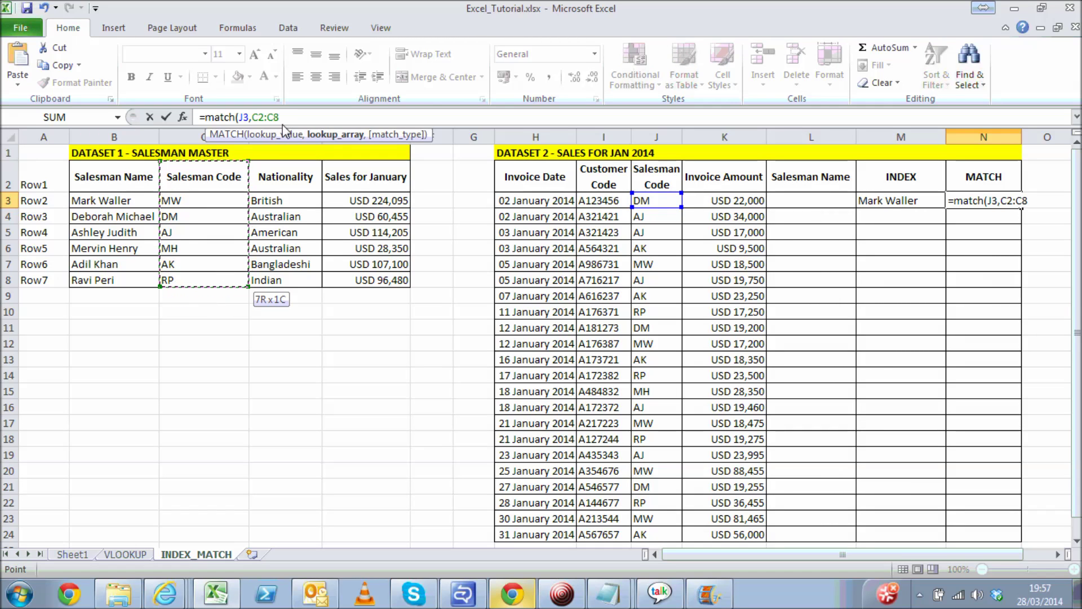
pyautogui.write(',')
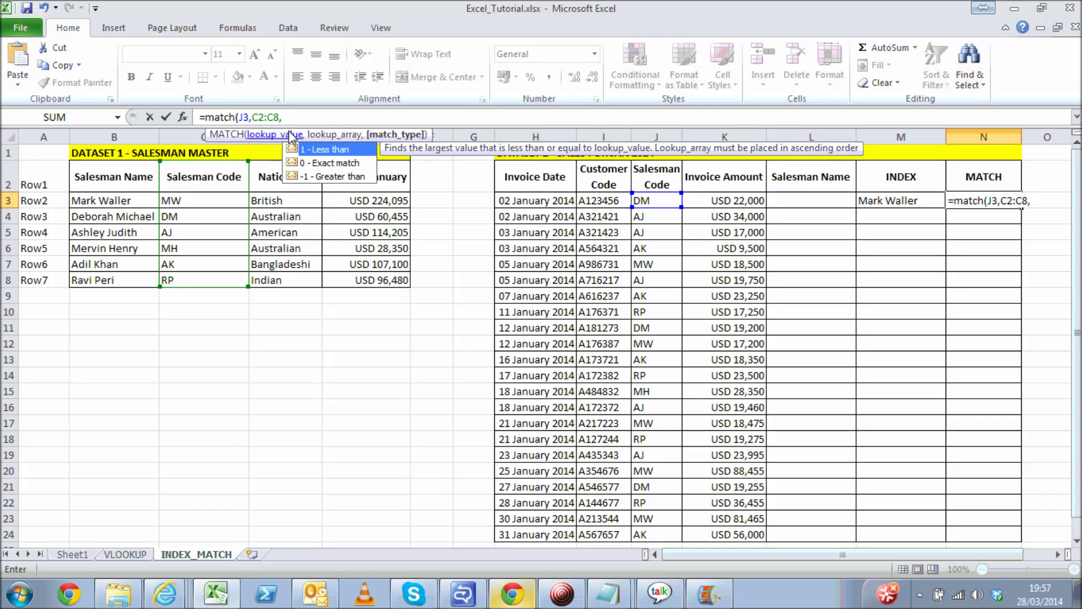
pyautogui.doubleClick(324, 162)
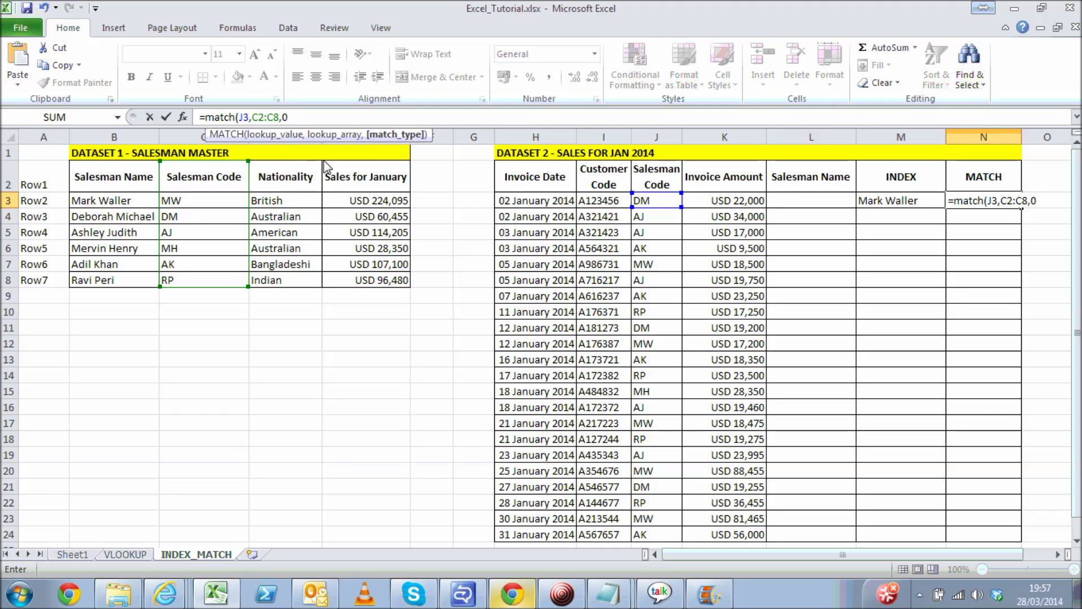
pyautogui.write(')')
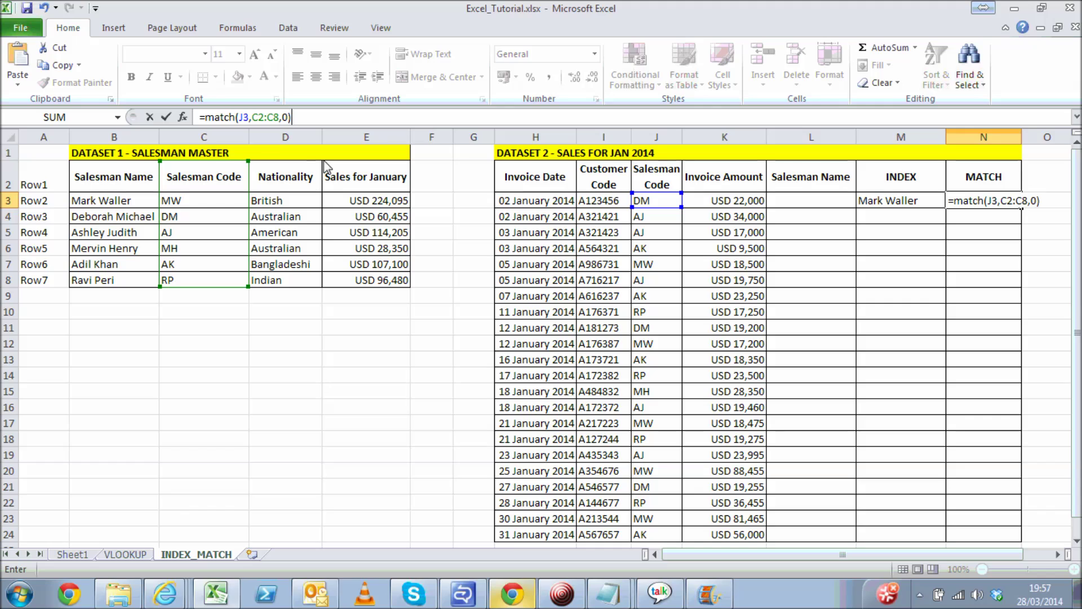
pyautogui.press('Return')
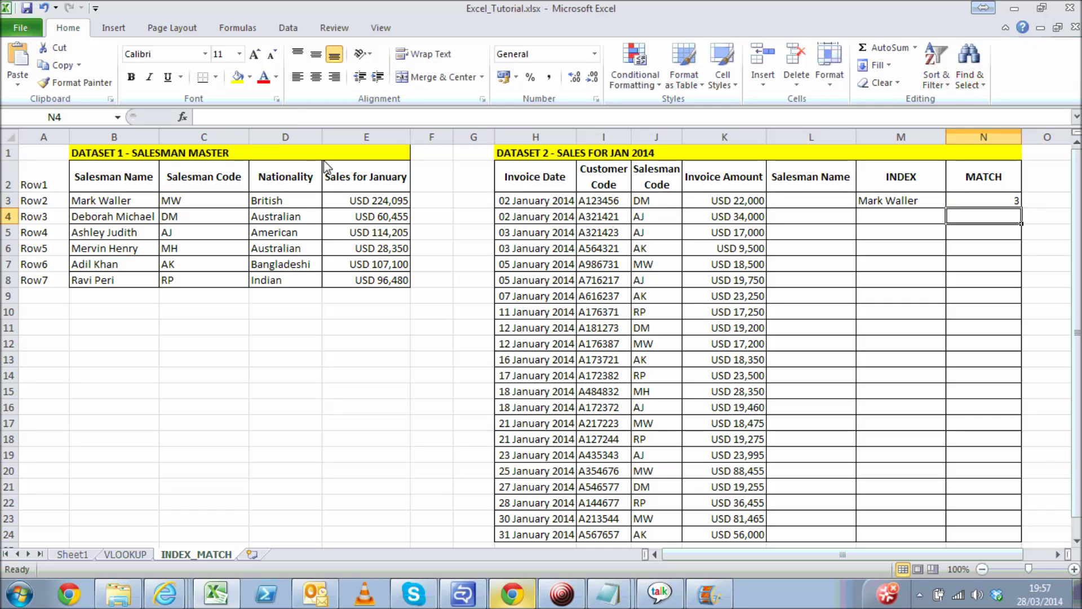
pyautogui.click(1008, 211)
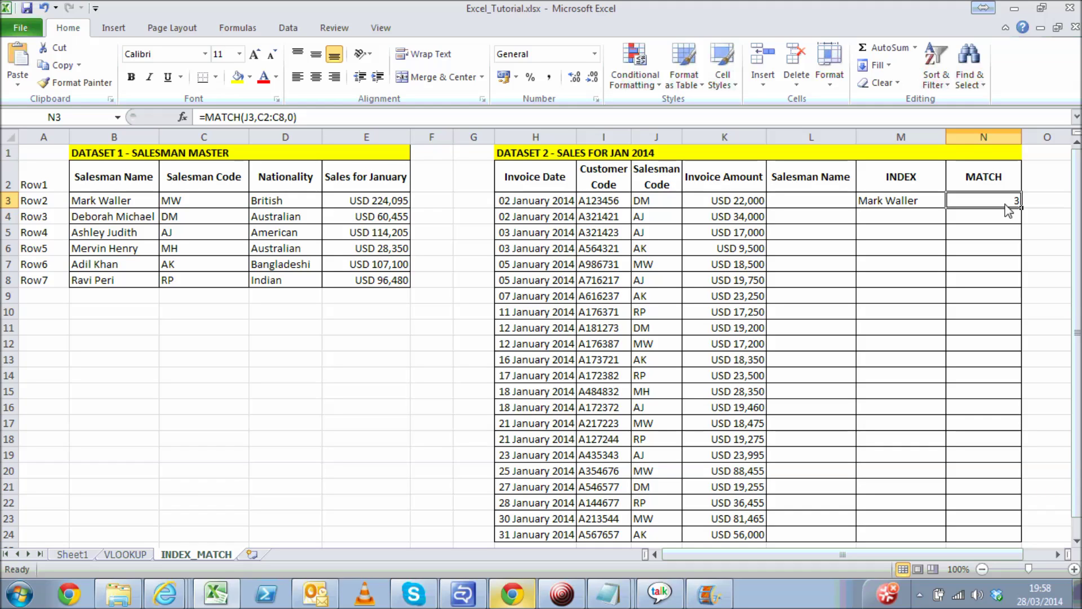
# Shade the Row3 label in A4 yellow and fill =MATCH(J3,$C$2:$C$8,0) down to row 24.
pyautogui.click(38, 217)
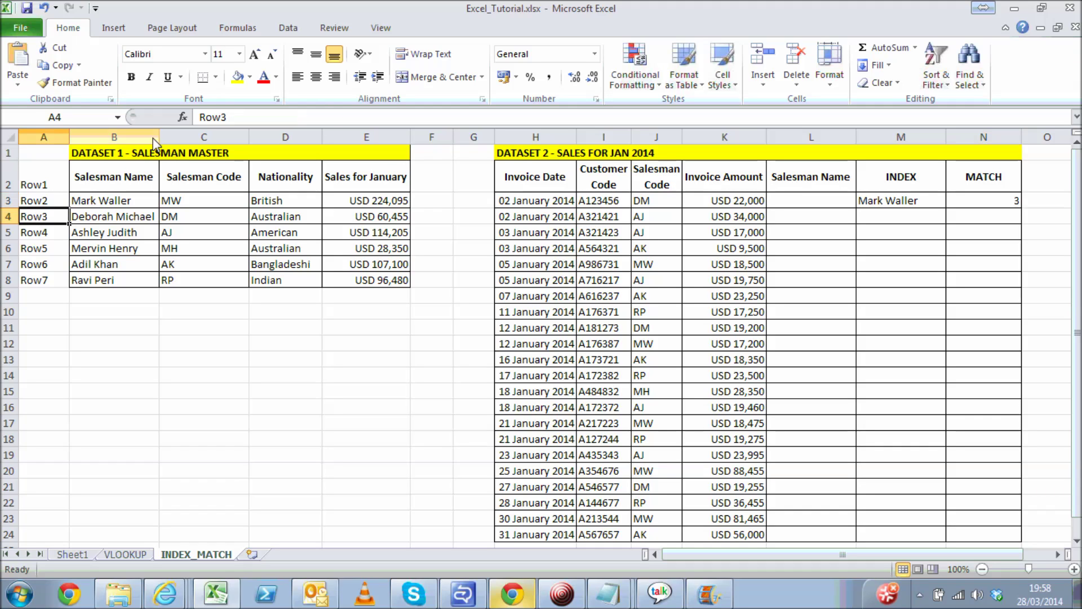
pyautogui.click(237, 78)
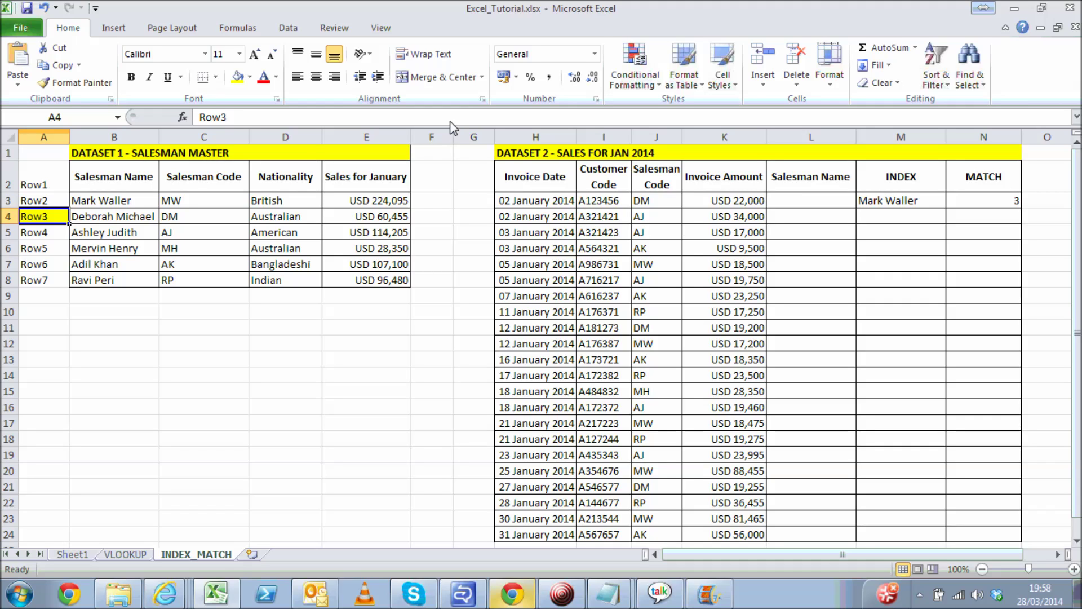
pyautogui.click(563, 593)
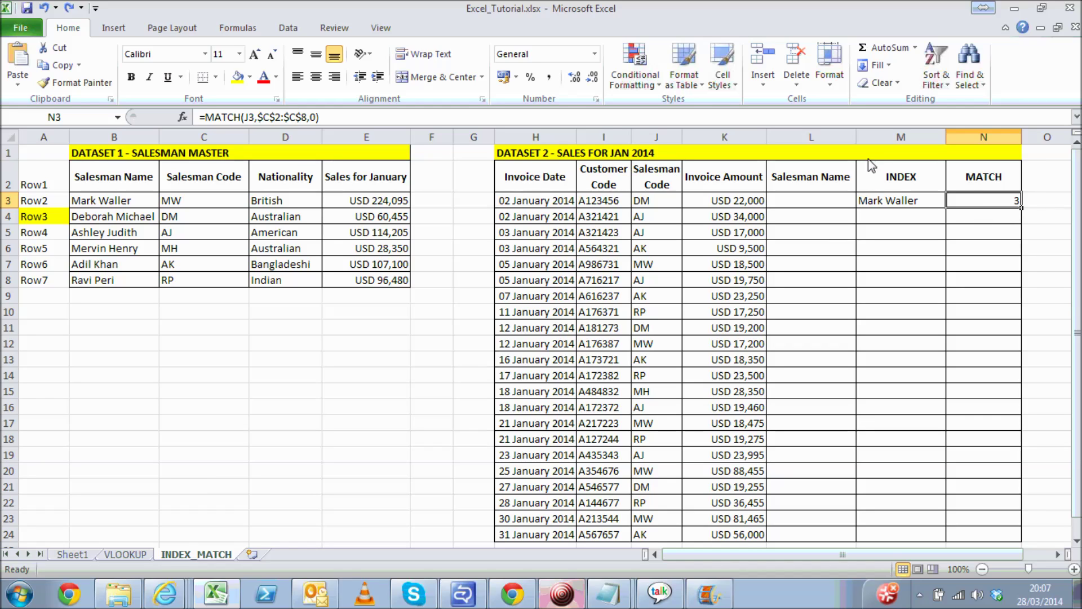
pyautogui.doubleClick(1021, 207)
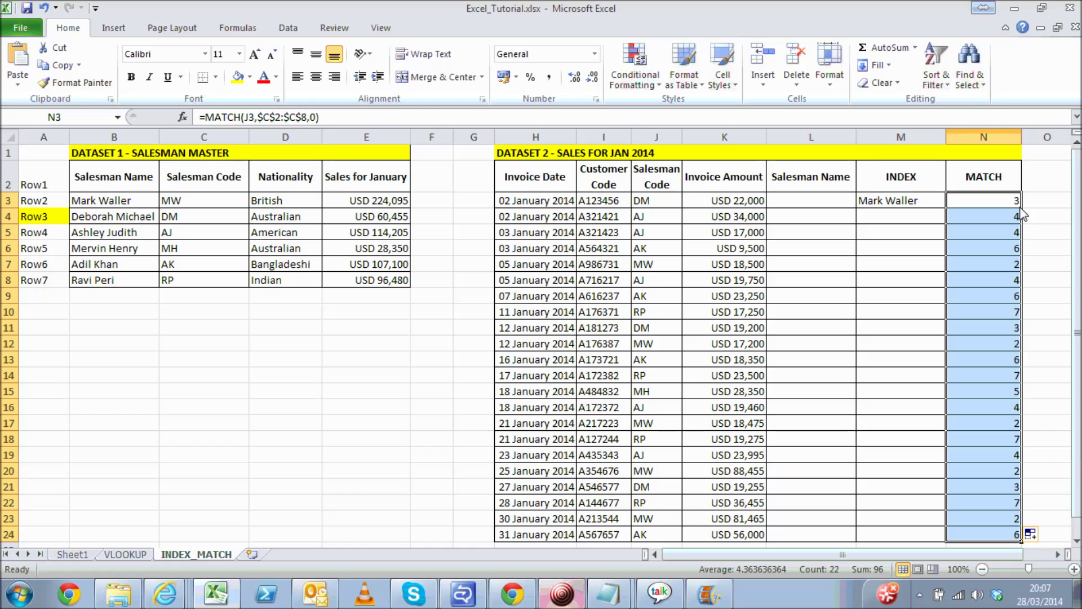
# Delete the empty column L and rename the INDEX header to 'Salesman Name'.
pyautogui.click(809, 141)
pyautogui.rightClick(809, 141)
pyautogui.click(845, 262)
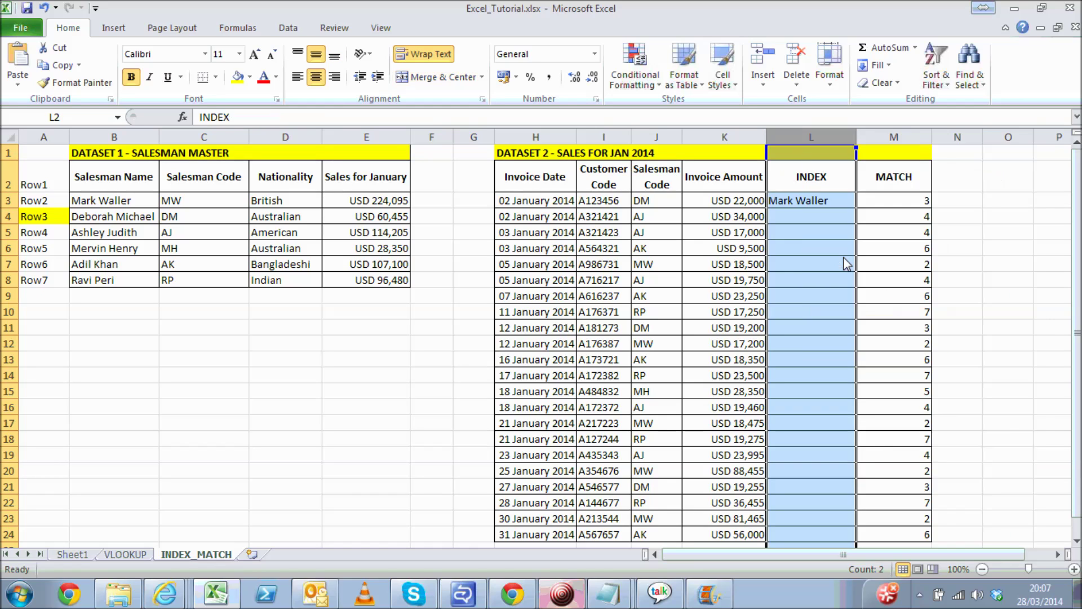
pyautogui.click(818, 181)
pyautogui.write('Salesman Name')
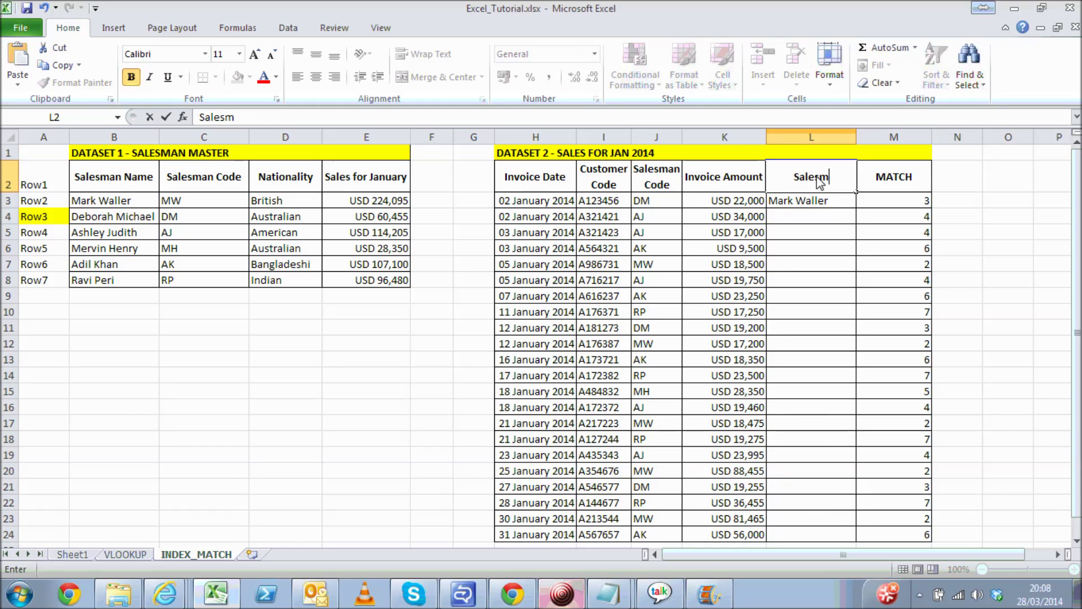
pyautogui.press('Return')
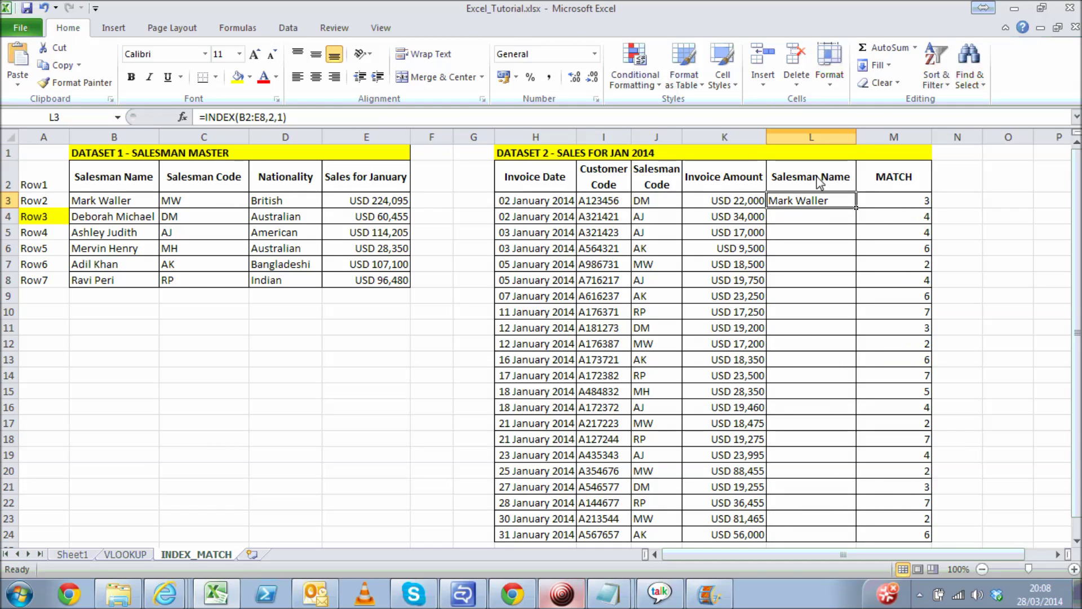
# Copy the MATCH(J3,$C$2:$C$8,0) expression from M3's formula.
pyautogui.click(889, 204)
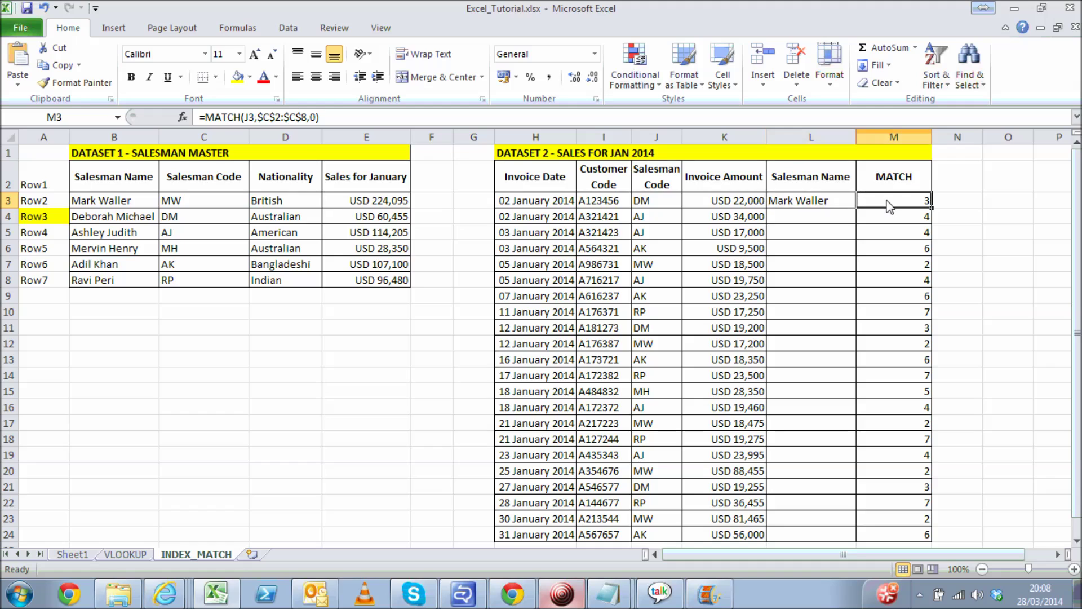
pyautogui.click(342, 118)
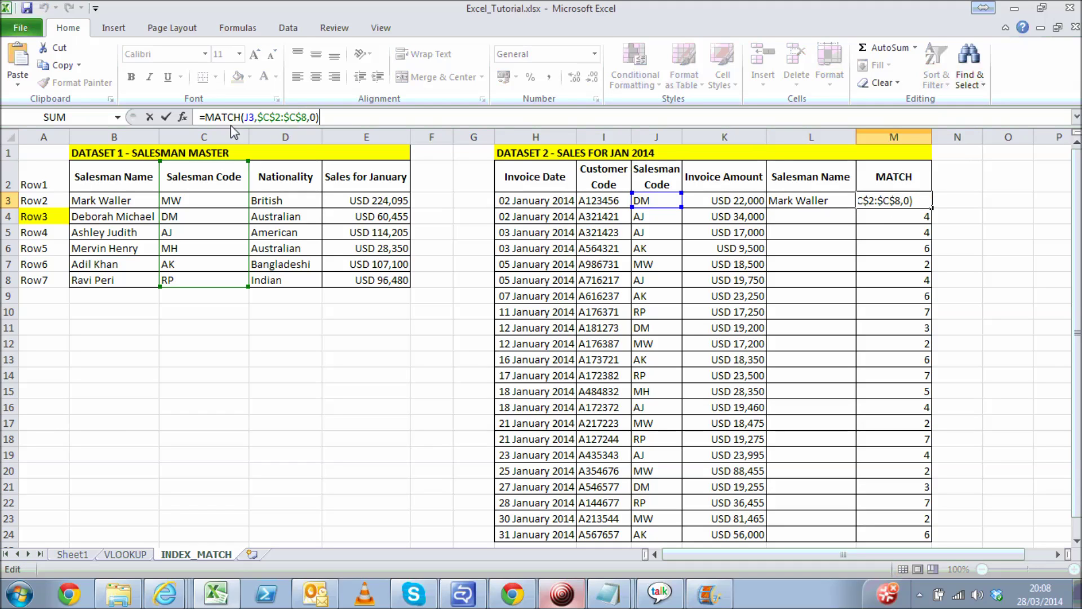
pyautogui.keyDown('shift'); pyautogui.click(206, 118); pyautogui.keyUp('shift')
pyautogui.hotkey('ctrl', 'c')
pyautogui.press('Escape')
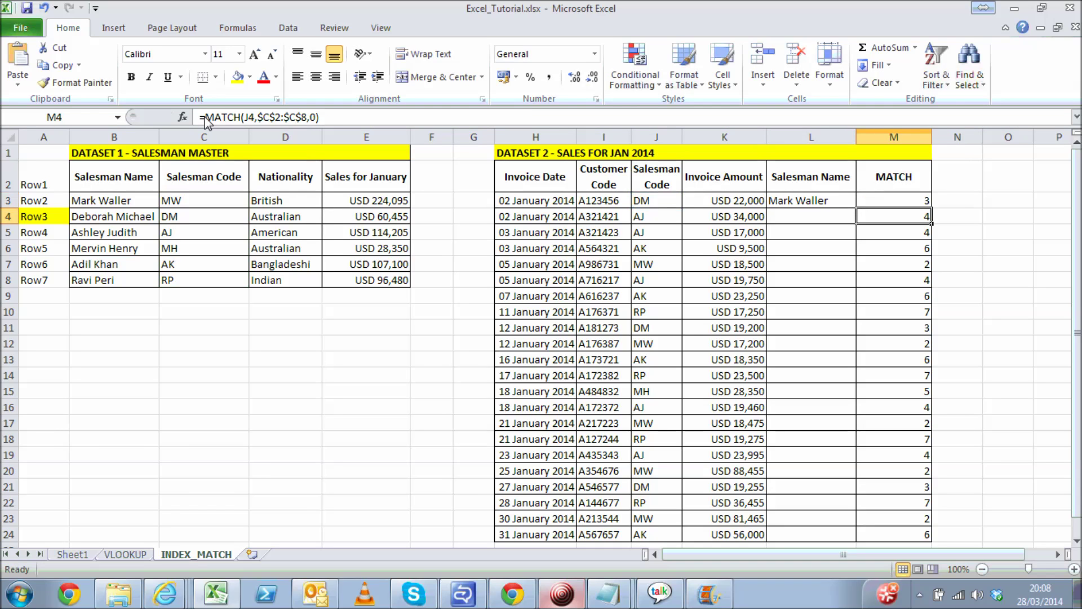
pyautogui.press('Left')
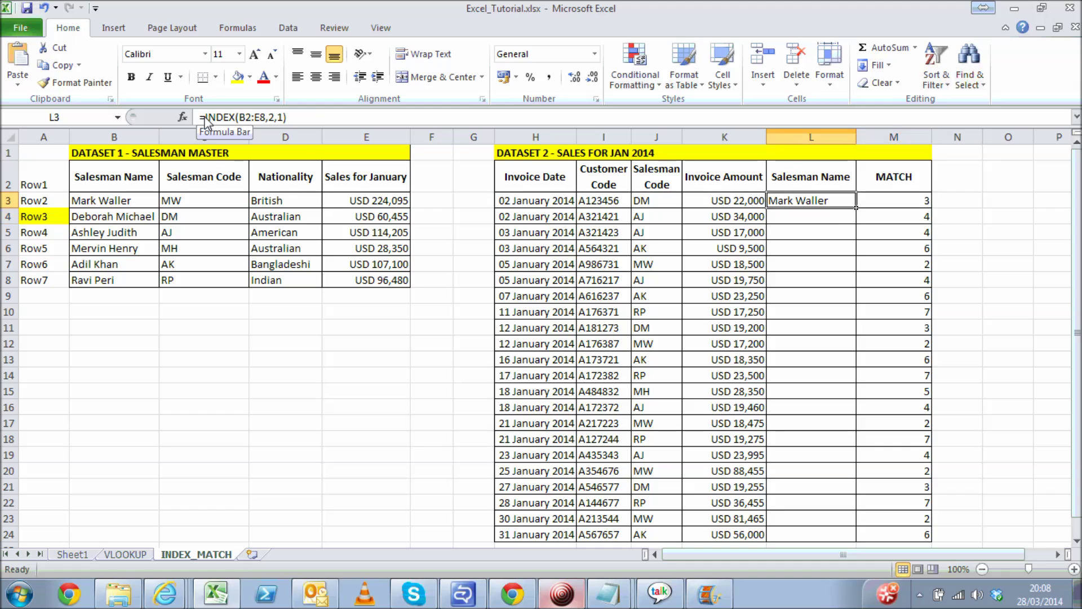
pyautogui.click(269, 118)
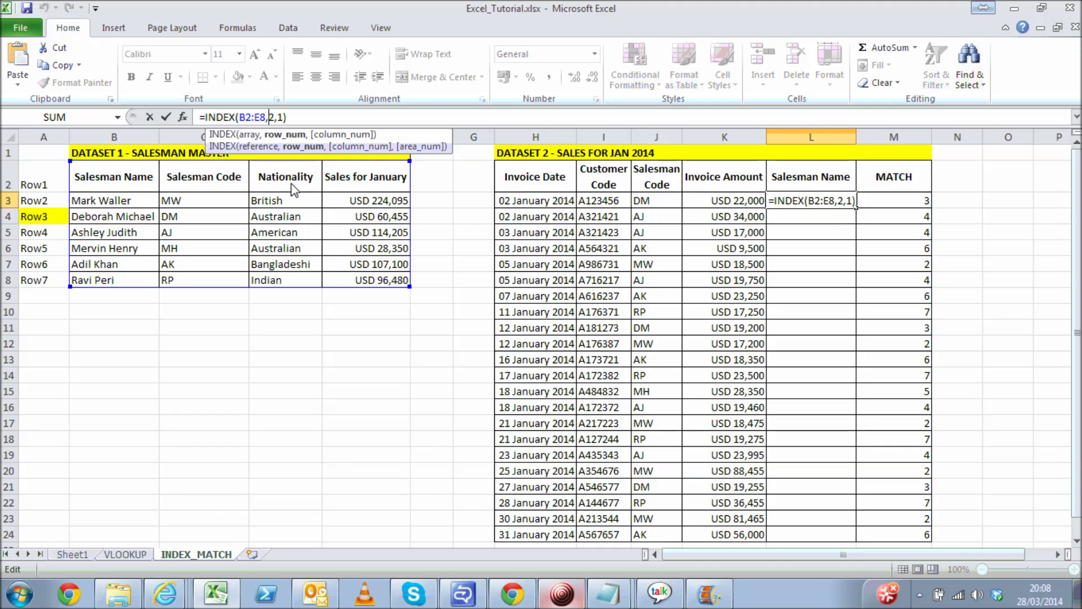
pyautogui.hotkey('shift', 'Right')
pyautogui.hotkey('ctrl', 'v')
pyautogui.press('End')
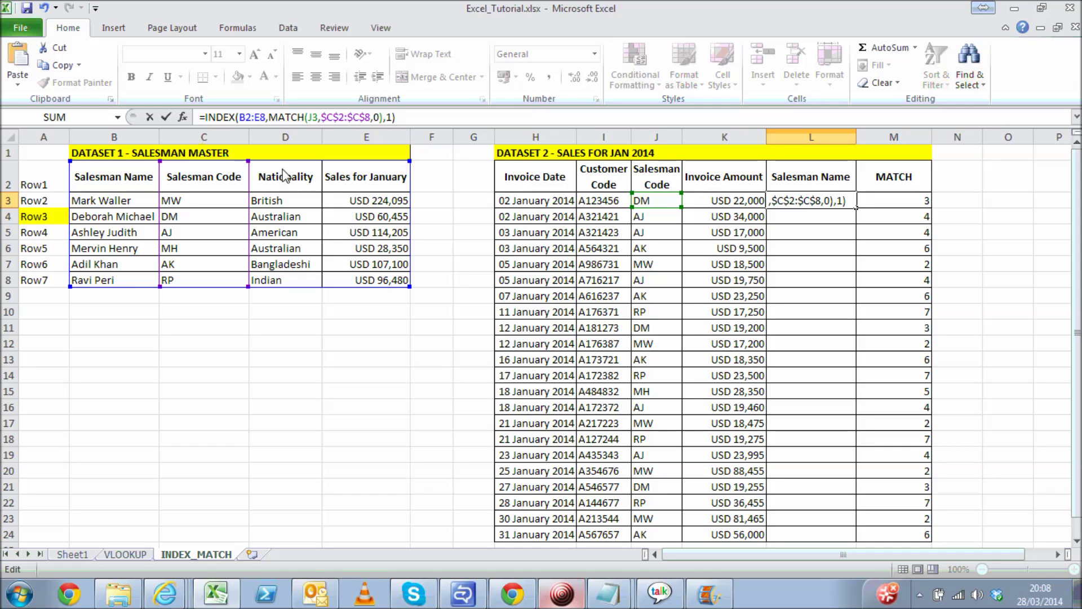
pyautogui.click(240, 118)
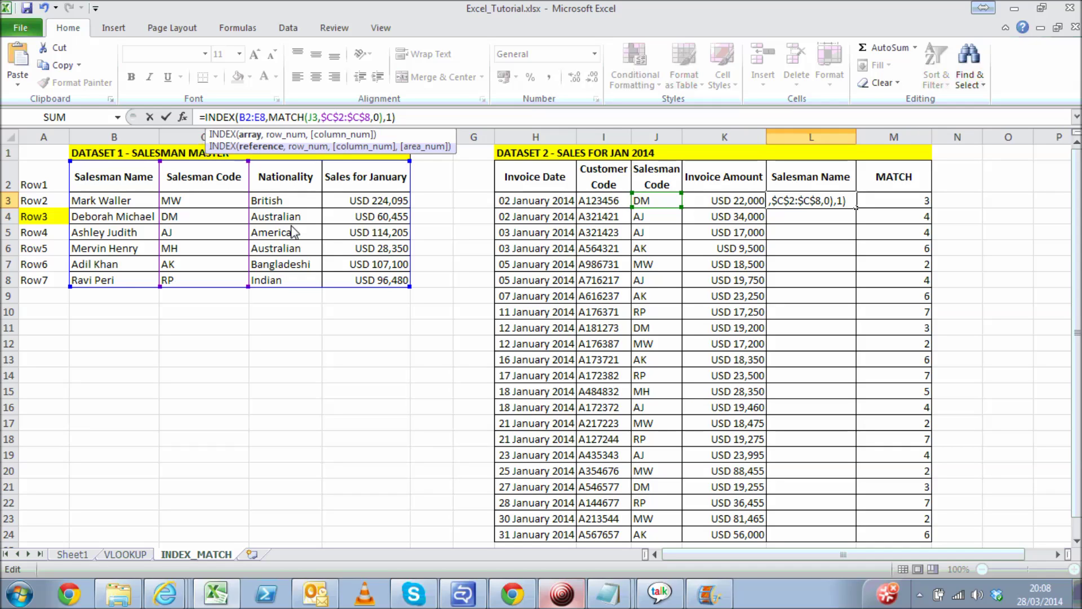
pyautogui.write('$')
pyautogui.press('Right')
pyautogui.write('$')
pyautogui.press('Right')
pyautogui.press('Right')
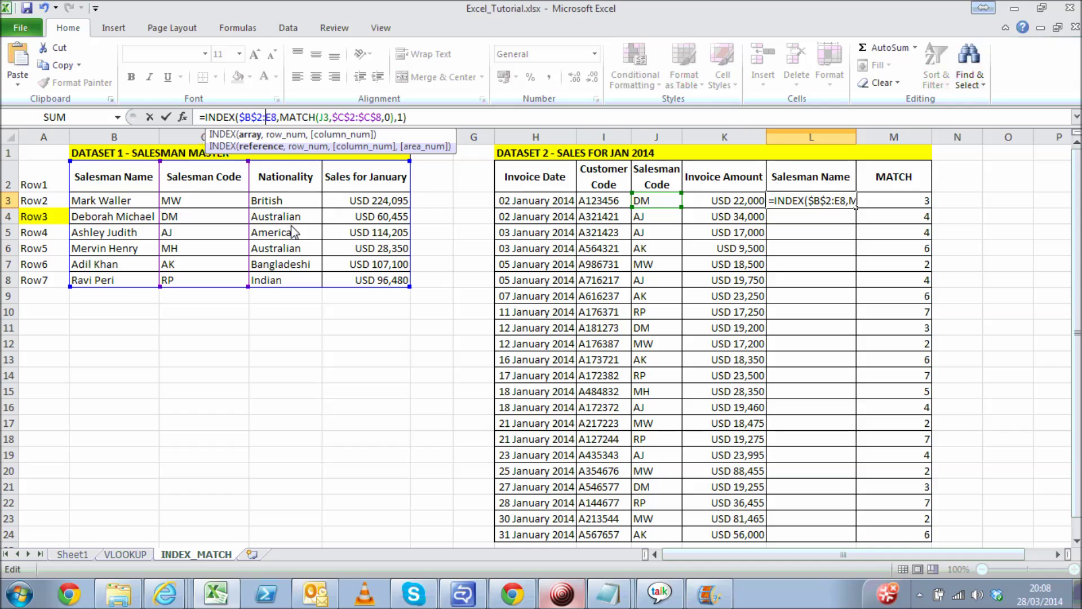
pyautogui.write('$')
pyautogui.press('Right')
pyautogui.write('$')
pyautogui.press('Return')
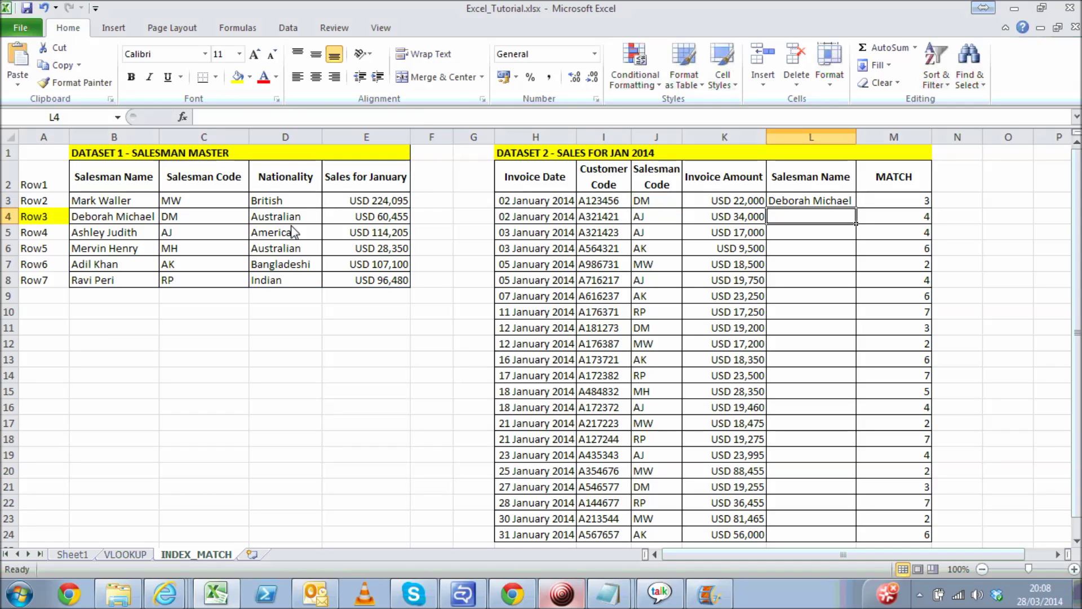
pyautogui.click(848, 201)
pyautogui.doubleClick(856, 208)
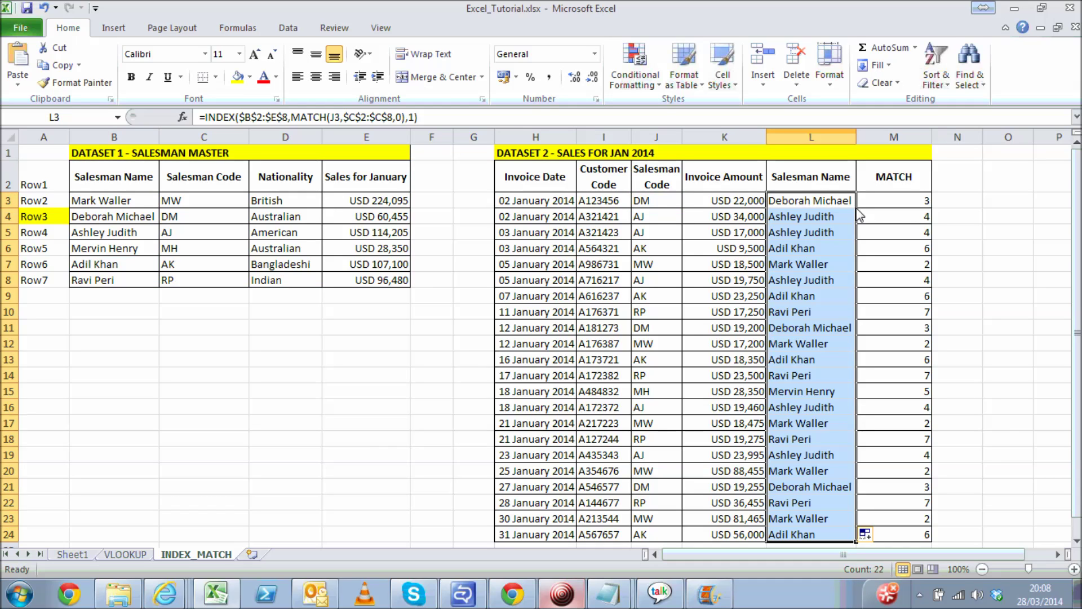
pyautogui.click(833, 218)
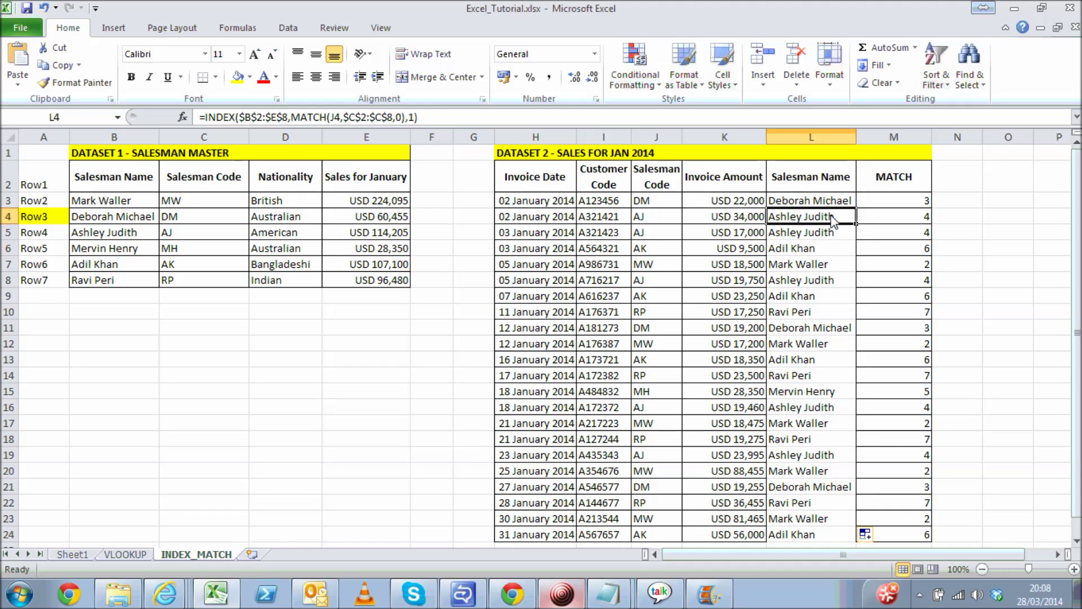
pyautogui.press('Up')
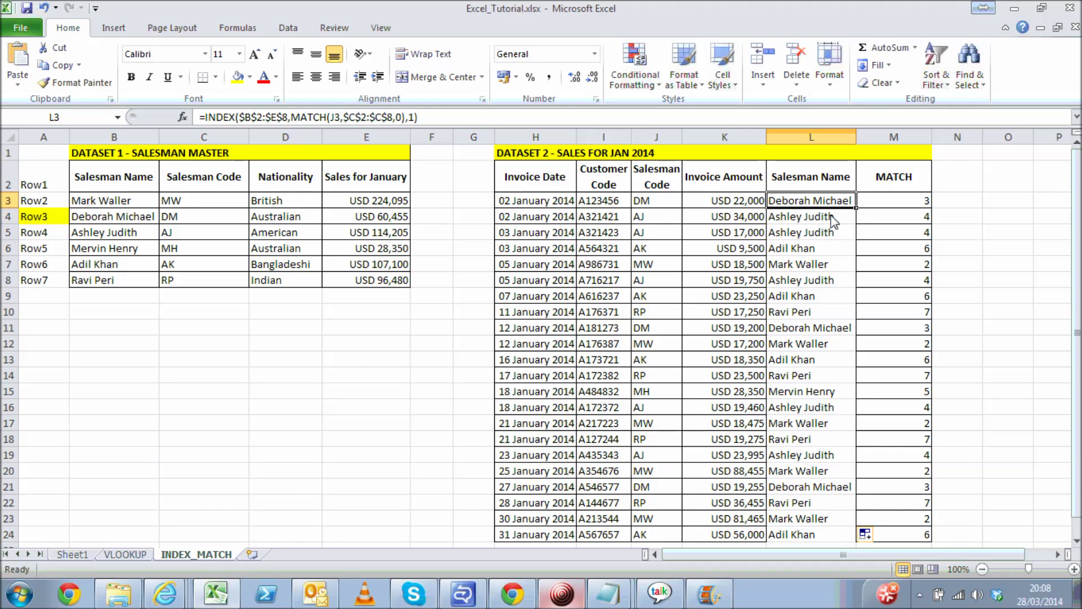
pyautogui.keyDown('shift'); pyautogui.click(823, 532); pyautogui.keyUp('shift')
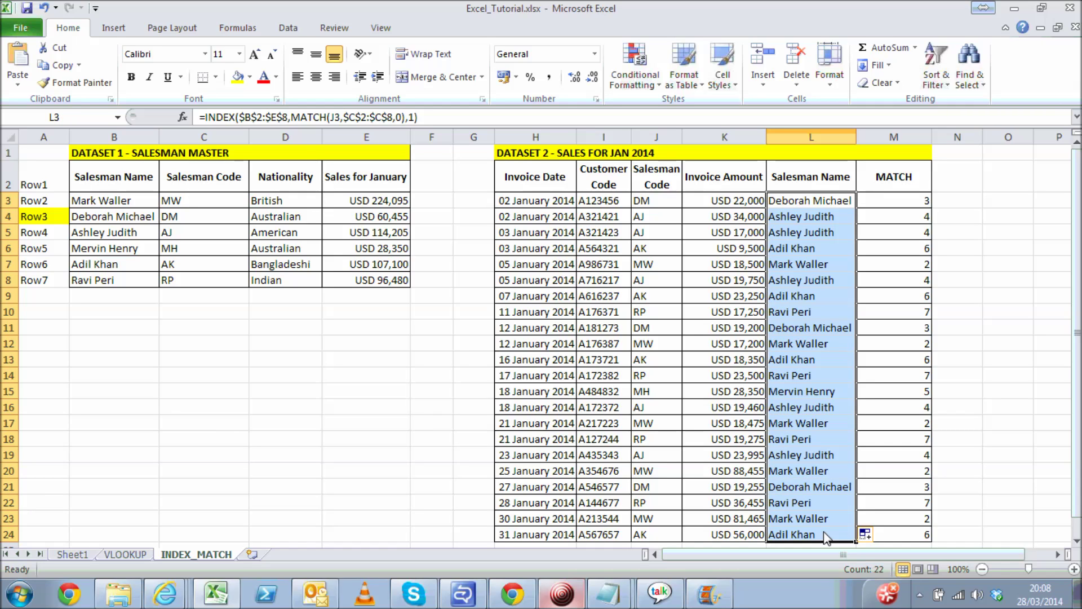